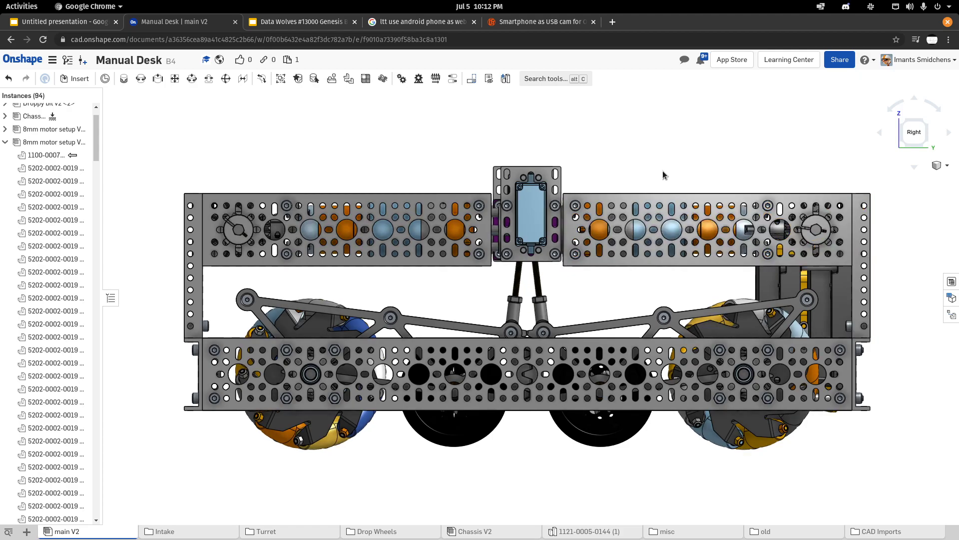
{"action": "left_click", "coordinate": [616, 241]}
{"action": "left_click", "coordinate": [616, 271]}
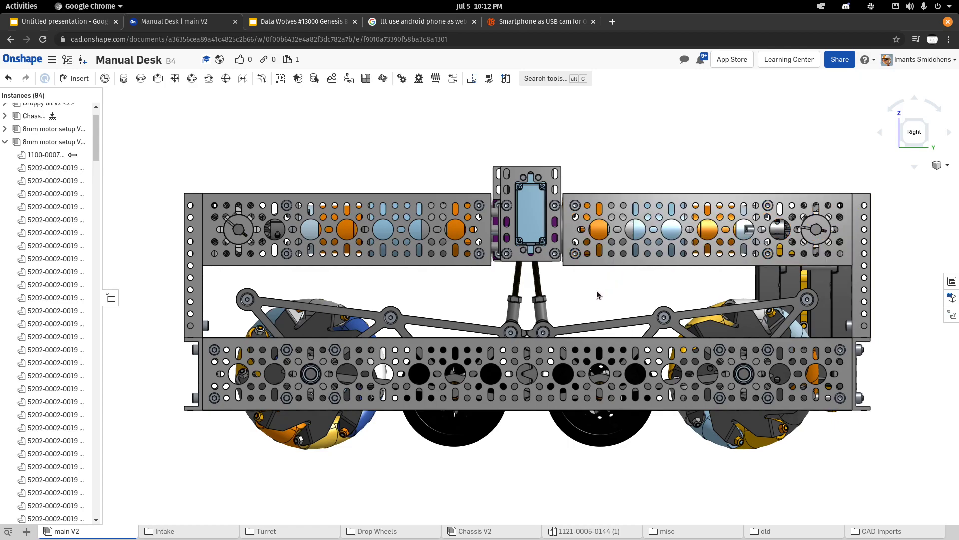
{"action": "left_click", "coordinate": [614, 265]}
{"action": "left_click", "coordinate": [651, 374]}
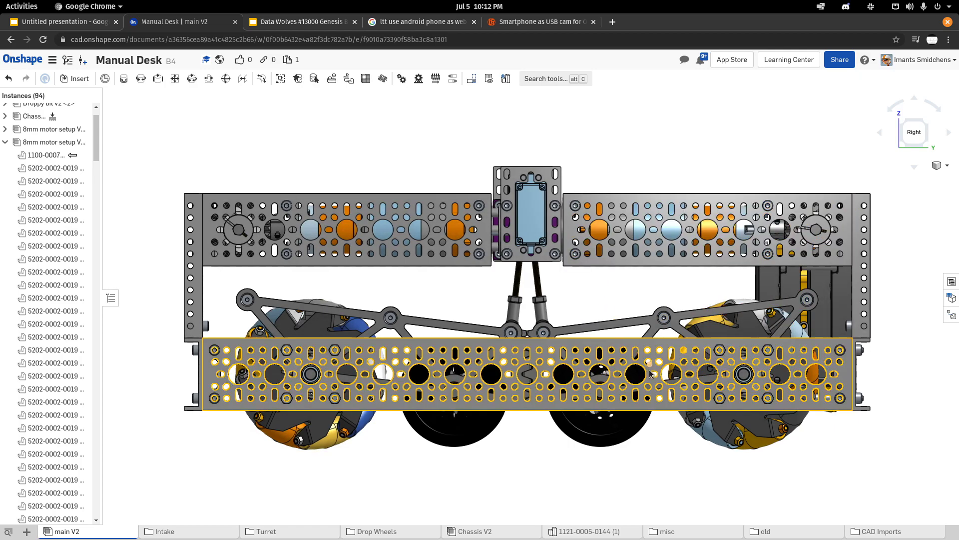
{"action": "key", "text": "Escape"}
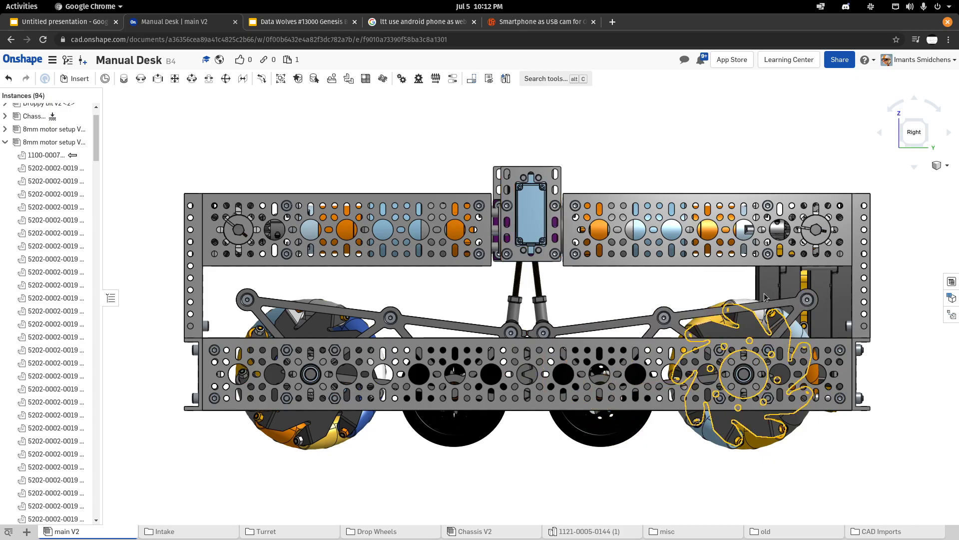
Step: Orient the robot assembly to the top view and examine the layout of the U-shaped chassis
{"action": "left_click_drag", "start_coordinate": [660, 344], "coordinate": [745, 405]}
{"action": "scroll", "coordinate": [735, 400], "scroll_direction": "down", "scroll_amount": 2}
{"action": "key", "text": "shift+5"}
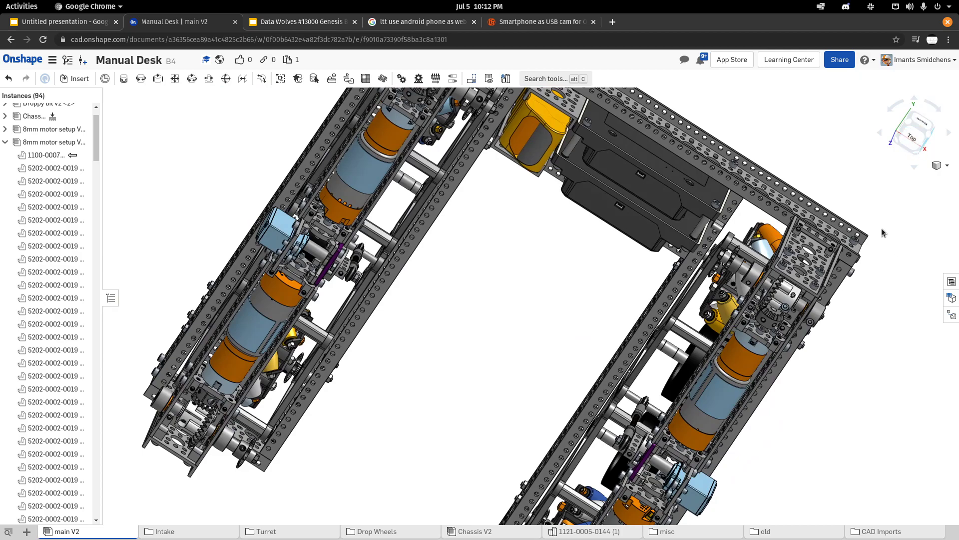
{"action": "left_click", "coordinate": [917, 137]}
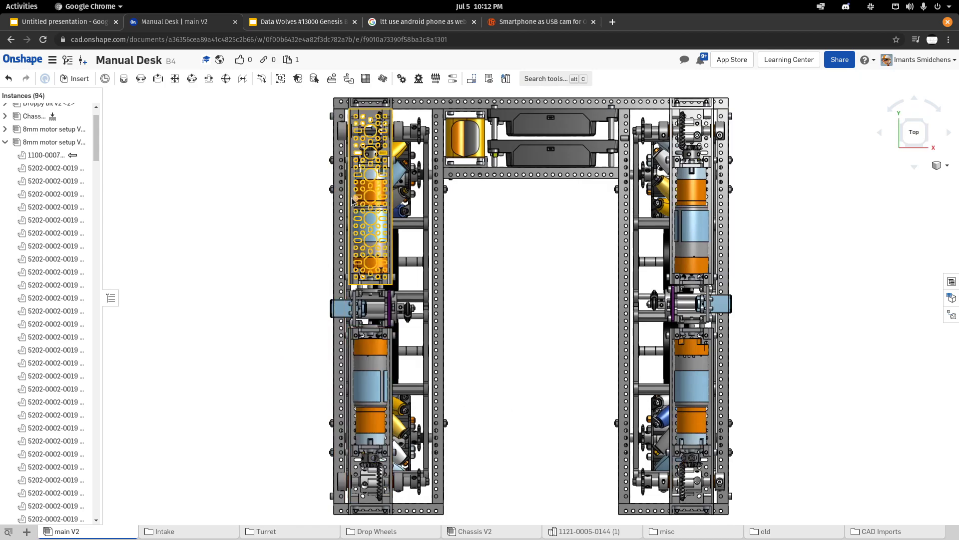
{"action": "scroll", "coordinate": [732, 188], "scroll_direction": "up", "scroll_amount": 5}
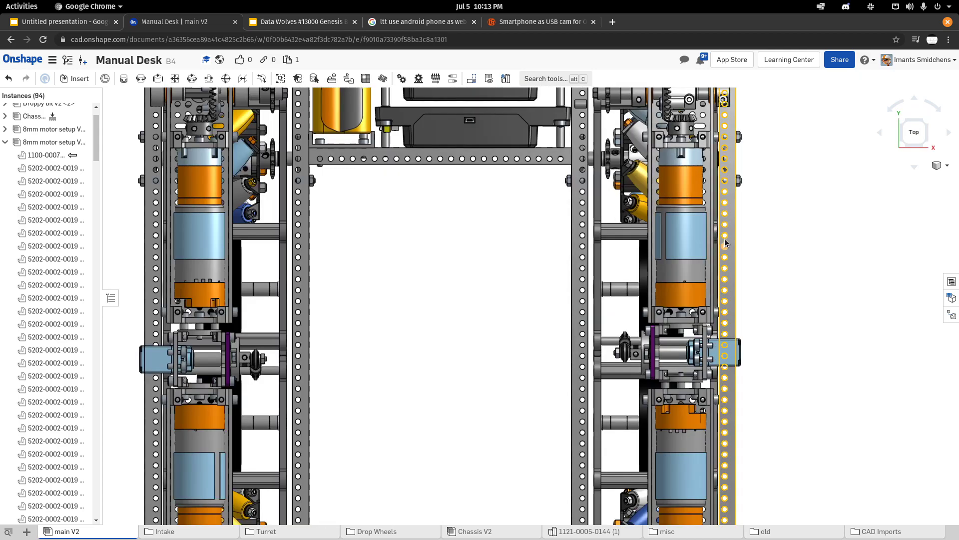
{"action": "scroll", "coordinate": [721, 229], "scroll_direction": "down", "scroll_amount": 4}
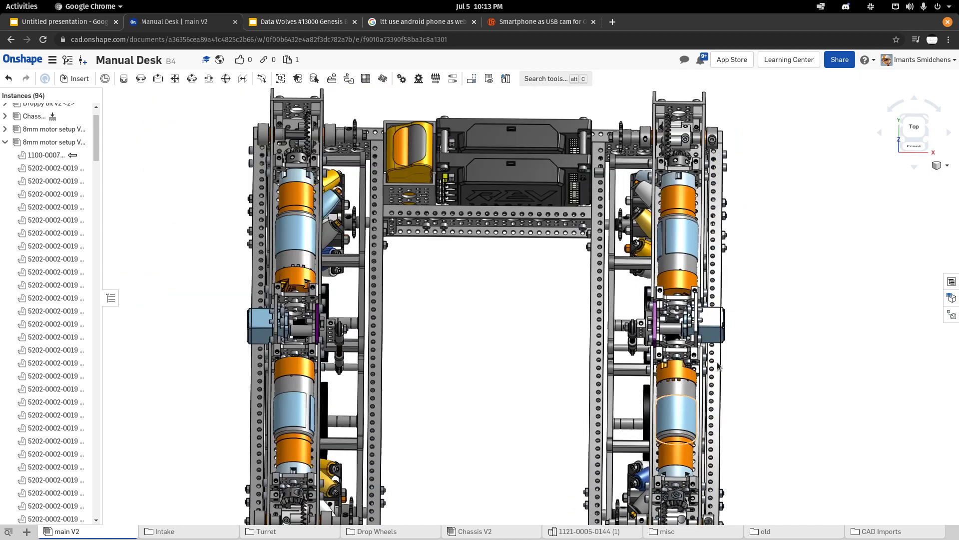
Step: Examine the bevel gears, output sprocket and drive motor in the upper channel beside the REV hubs
{"action": "scroll", "coordinate": [659, 111], "scroll_direction": "up", "scroll_amount": 5}
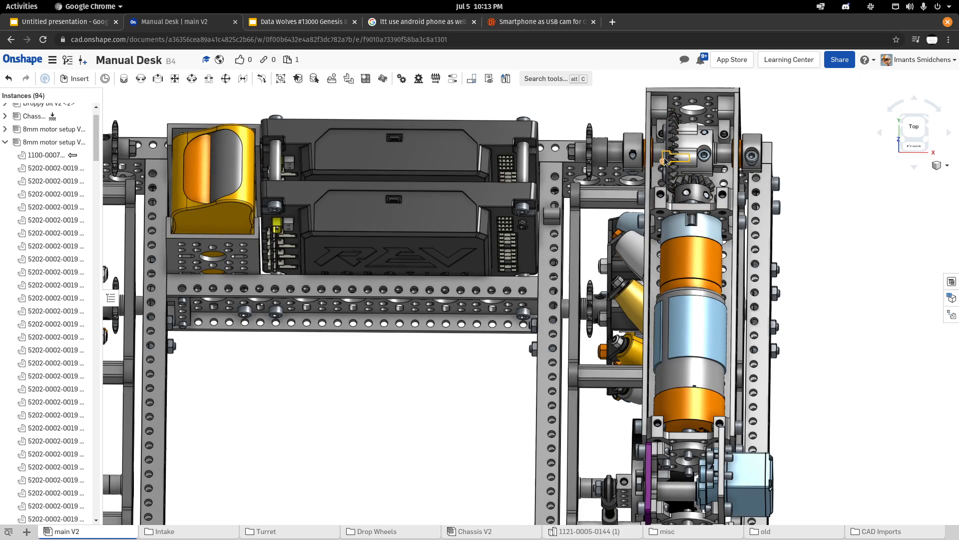
{"action": "left_click_drag", "start_coordinate": [591, 175], "coordinate": [592, 146]}
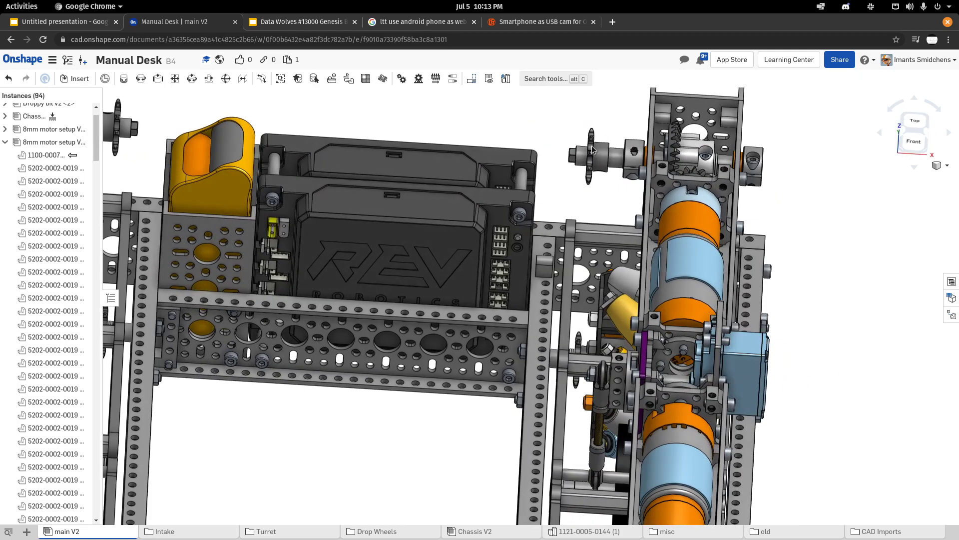
{"action": "scroll", "coordinate": [587, 157], "scroll_direction": "up", "scroll_amount": 4}
{"action": "scroll", "coordinate": [596, 168], "scroll_direction": "down", "scroll_amount": 4}
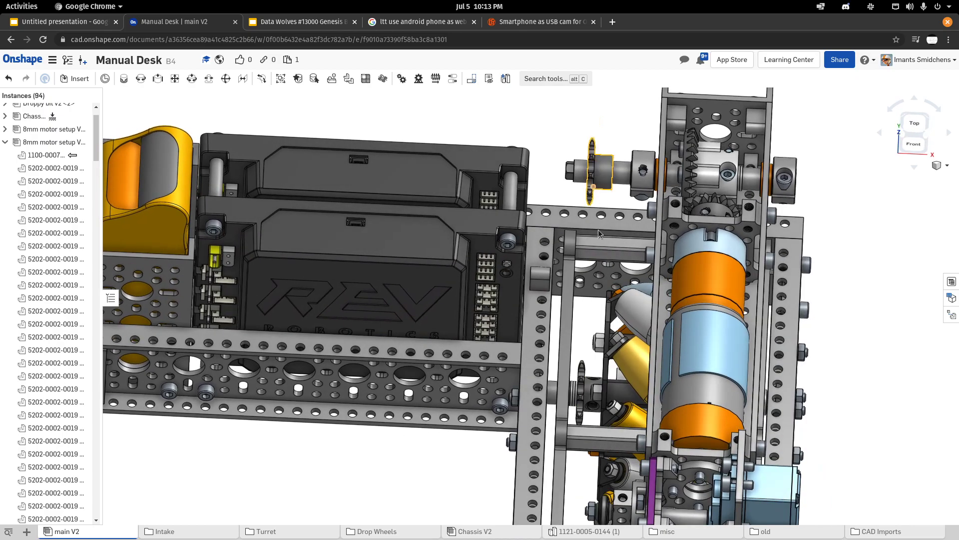
{"action": "mouse_move", "coordinate": [614, 387]}
{"action": "left_mouse_down"}
{"action": "mouse_move", "coordinate": [611, 407]}
{"action": "mouse_move", "coordinate": [632, 387]}
{"action": "mouse_move", "coordinate": [616, 380]}
{"action": "left_mouse_up"}
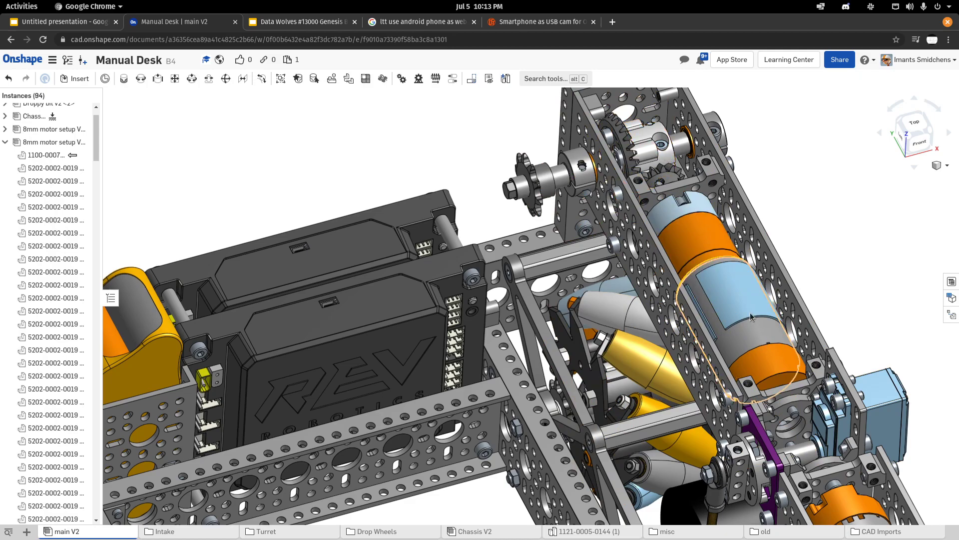
{"action": "scroll", "coordinate": [624, 369], "scroll_direction": "down", "scroll_amount": 2}
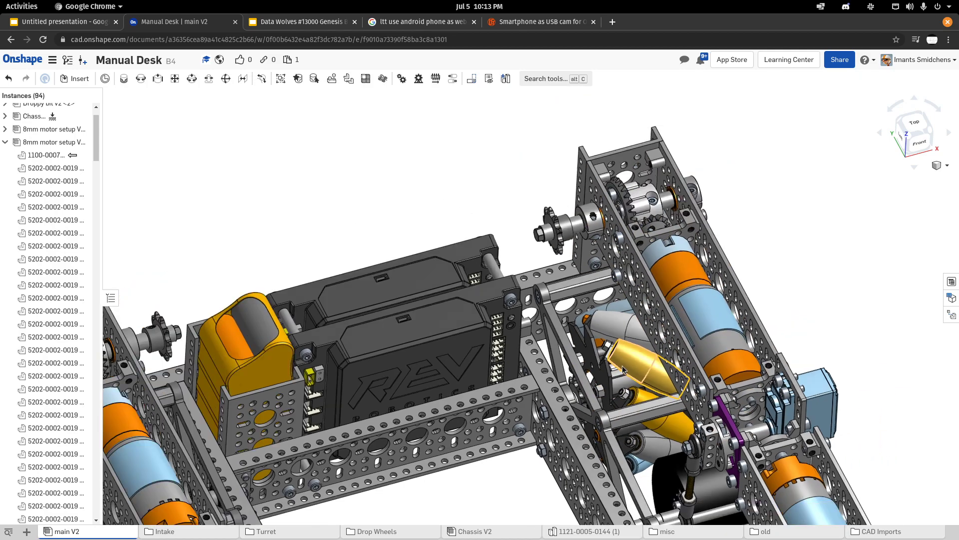
{"action": "scroll", "coordinate": [628, 375], "scroll_direction": "down", "scroll_amount": 4}
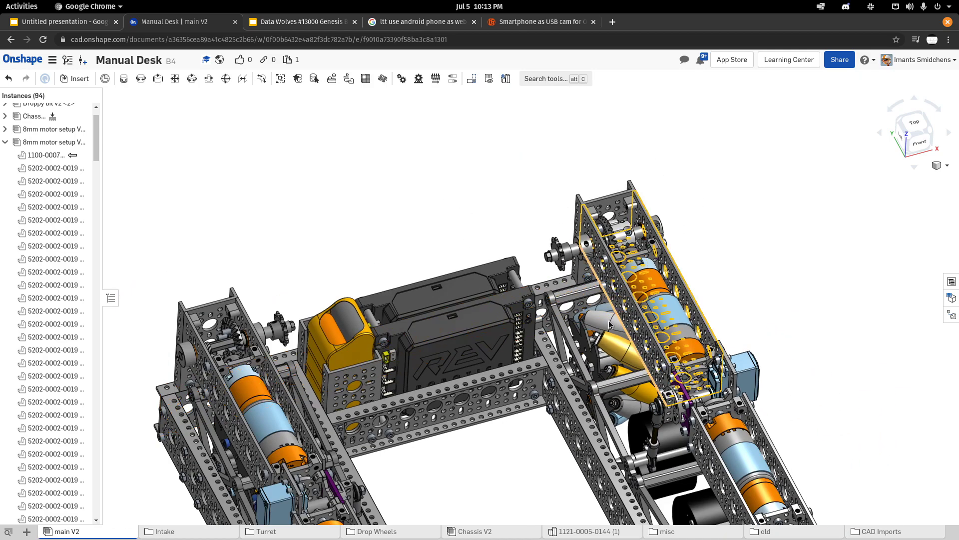
Step: Examine the mecanum wheel's sprocket between the side plates and its position beside the drive motor channel
{"action": "left_click_drag", "start_coordinate": [612, 350], "coordinate": [586, 359]}
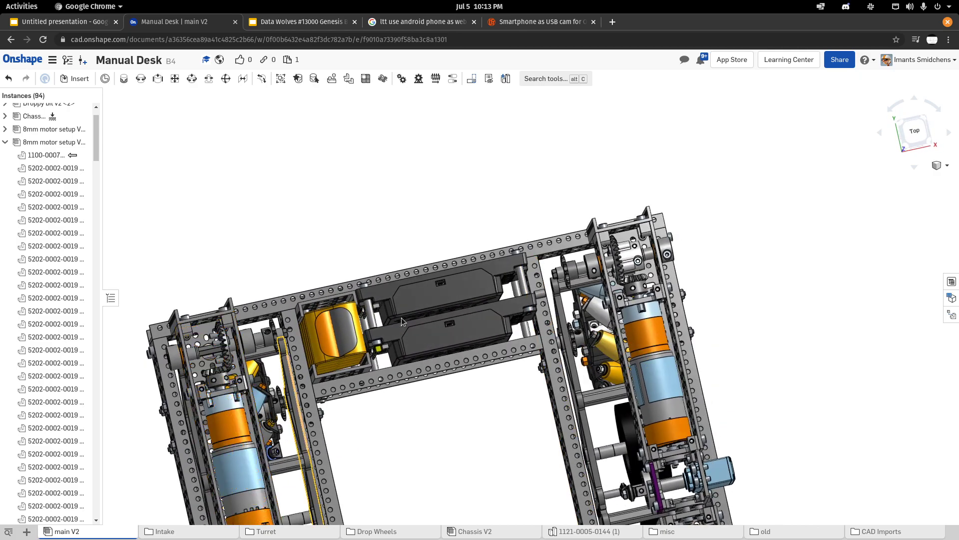
{"action": "scroll", "coordinate": [404, 306], "scroll_direction": "down", "scroll_amount": 3}
{"action": "scroll", "coordinate": [525, 346], "scroll_direction": "up", "scroll_amount": 5}
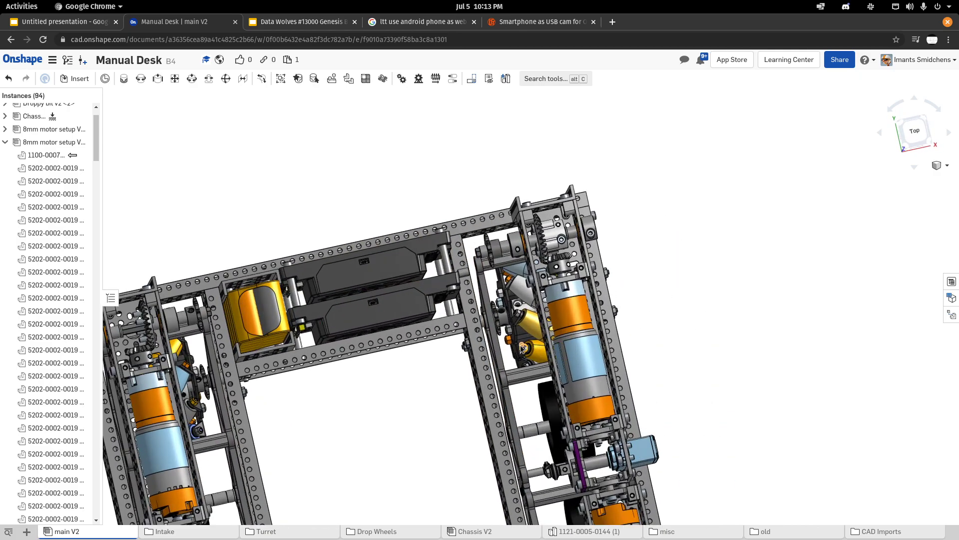
{"action": "scroll", "coordinate": [524, 345], "scroll_direction": "up", "scroll_amount": 1}
{"action": "left_click_drag", "start_coordinate": [552, 291], "coordinate": [702, 267]}
{"action": "scroll", "coordinate": [701, 268], "scroll_direction": "up", "scroll_amount": 5}
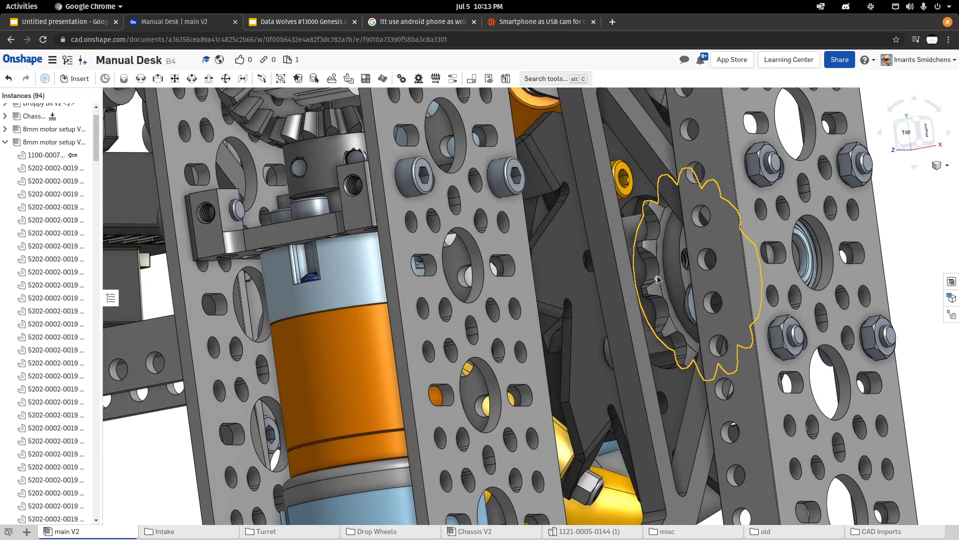
{"action": "scroll", "coordinate": [668, 259], "scroll_direction": "down", "scroll_amount": 1}
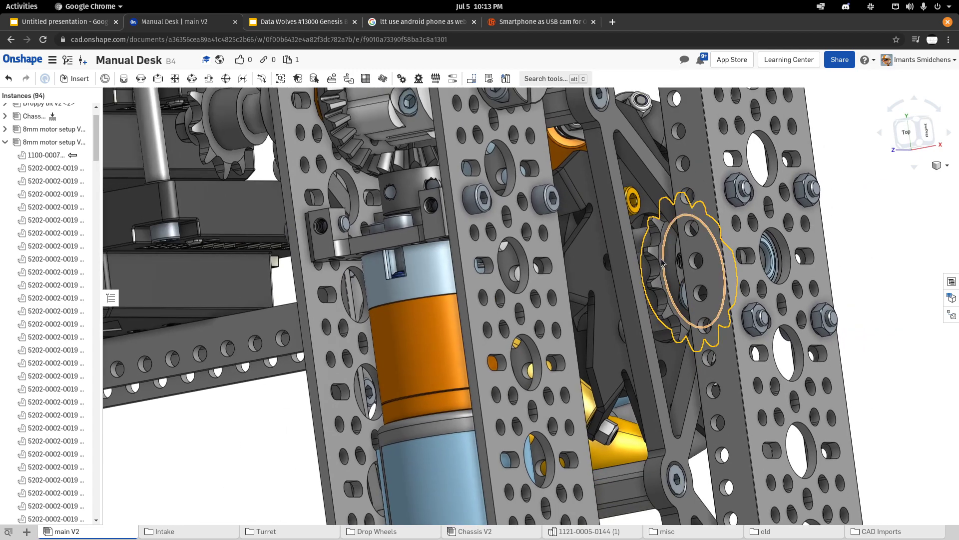
{"action": "scroll", "coordinate": [661, 259], "scroll_direction": "down", "scroll_amount": 5}
{"action": "scroll", "coordinate": [697, 424], "scroll_direction": "up", "scroll_amount": 4}
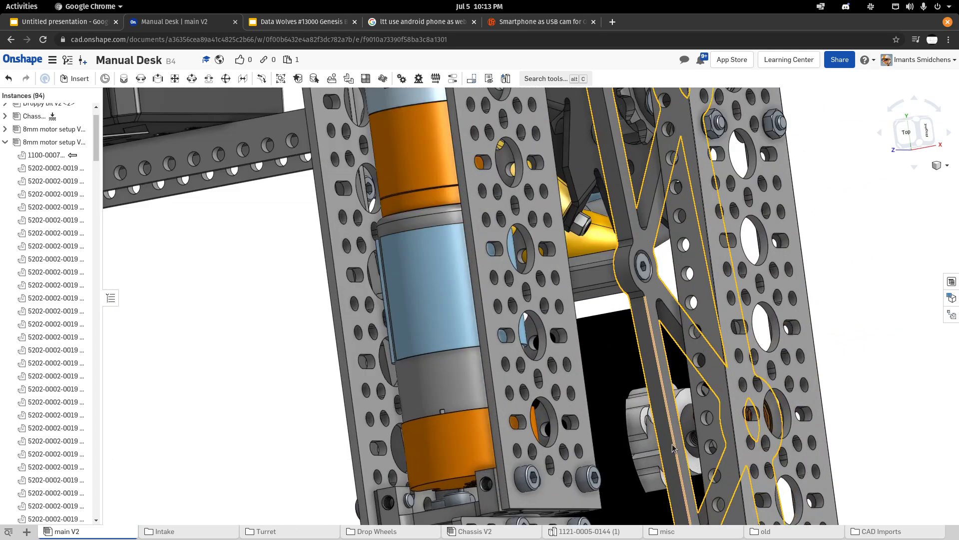
Step: Examine the drop-wheel side plates, their standoffs and the meshing gear teeth between the two wheel modules
{"action": "left_click_drag", "start_coordinate": [698, 427], "coordinate": [662, 418]}
{"action": "scroll", "coordinate": [291, 351], "scroll_direction": "down", "scroll_amount": 3}
{"action": "scroll", "coordinate": [863, 297], "scroll_direction": "up", "scroll_amount": 3}
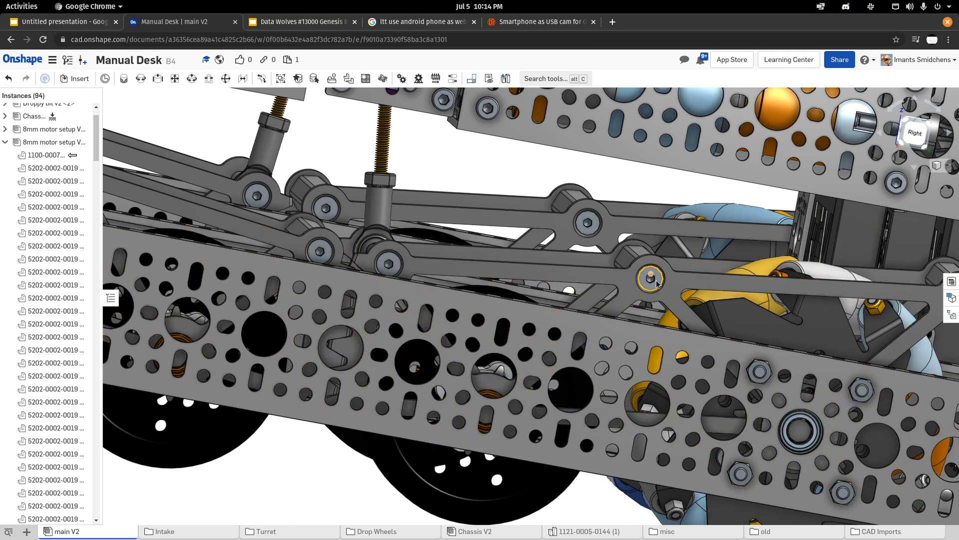
{"action": "left_click_drag", "start_coordinate": [652, 277], "coordinate": [653, 299]}
{"action": "scroll", "coordinate": [925, 320], "scroll_direction": "down", "scroll_amount": 2}
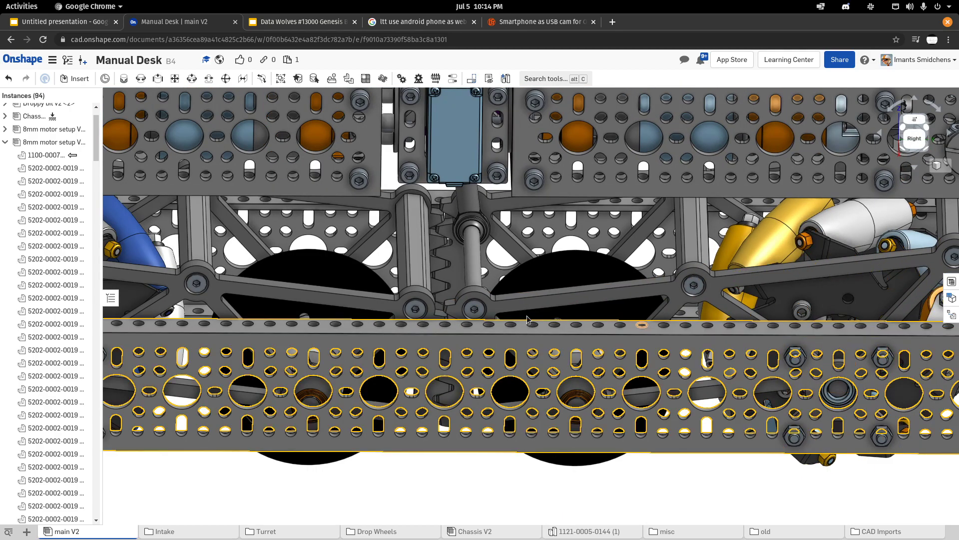
{"action": "left_click_drag", "start_coordinate": [453, 289], "coordinate": [450, 283]}
{"action": "scroll", "coordinate": [447, 238], "scroll_direction": "up", "scroll_amount": 10}
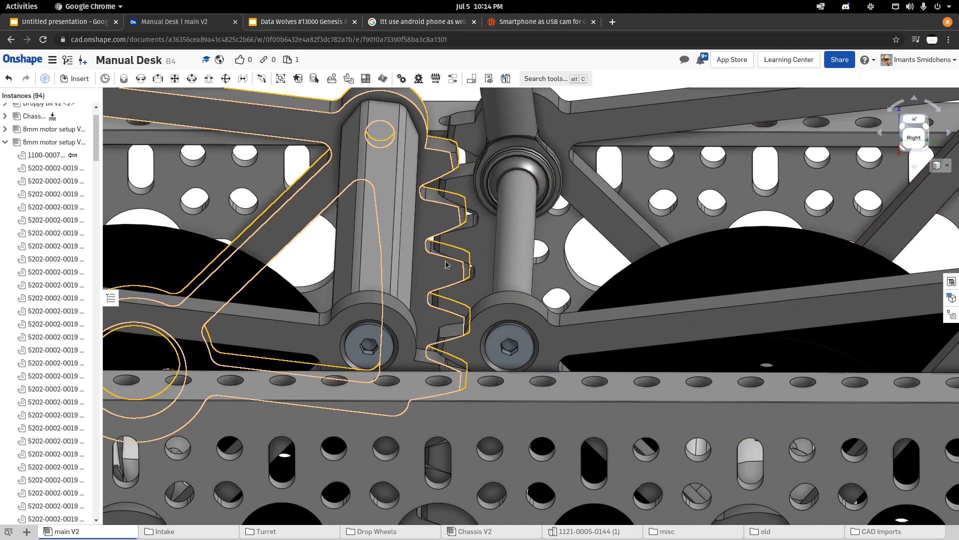
{"action": "left_click_drag", "start_coordinate": [445, 260], "coordinate": [467, 236]}
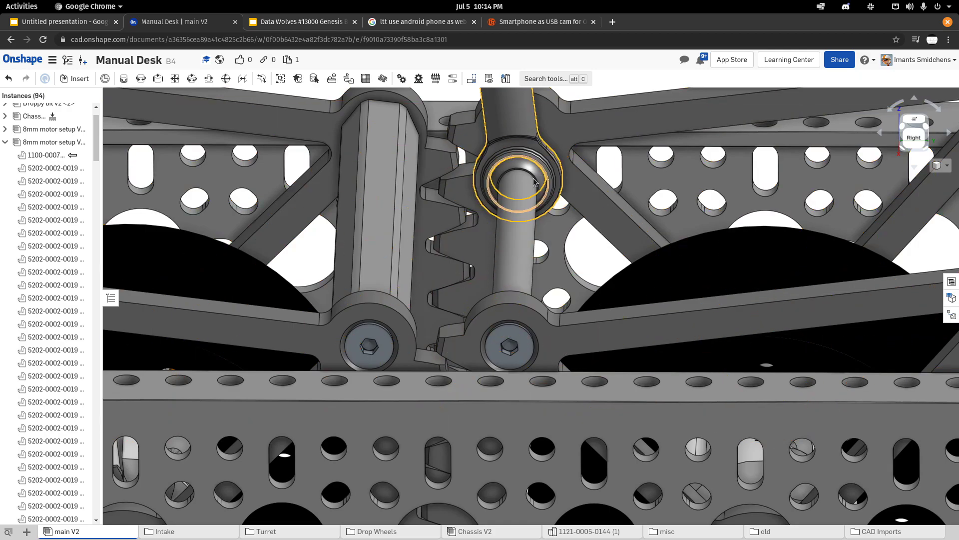
{"action": "scroll", "coordinate": [481, 233], "scroll_direction": "down", "scroll_amount": 2}
{"action": "scroll", "coordinate": [480, 233], "scroll_direction": "down", "scroll_amount": 5}
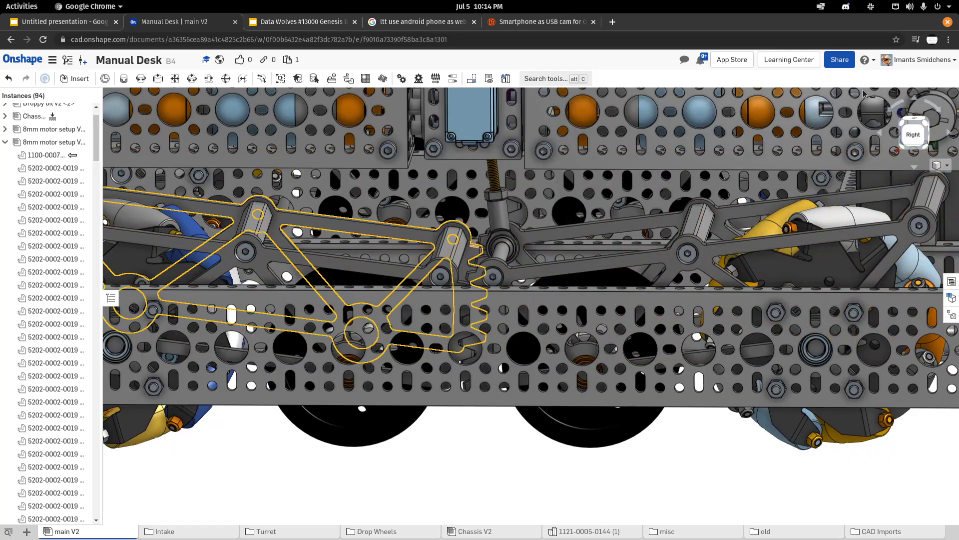
Step: Examine the servo hub on the purple plate and the threaded-rod linkage connecting it to the drop-wheel modules
{"action": "left_click_drag", "start_coordinate": [530, 158], "coordinate": [366, 165]}
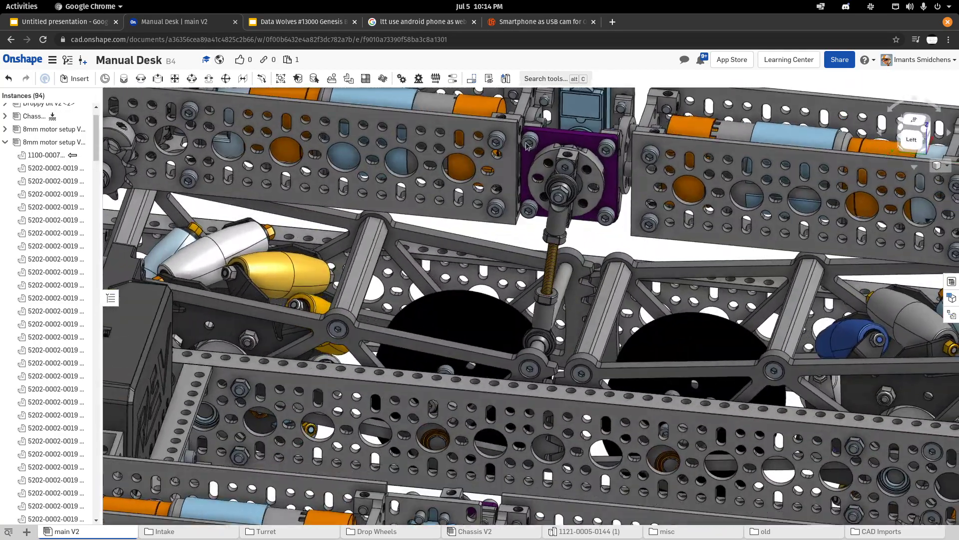
{"action": "scroll", "coordinate": [523, 350], "scroll_direction": "down", "scroll_amount": 1}
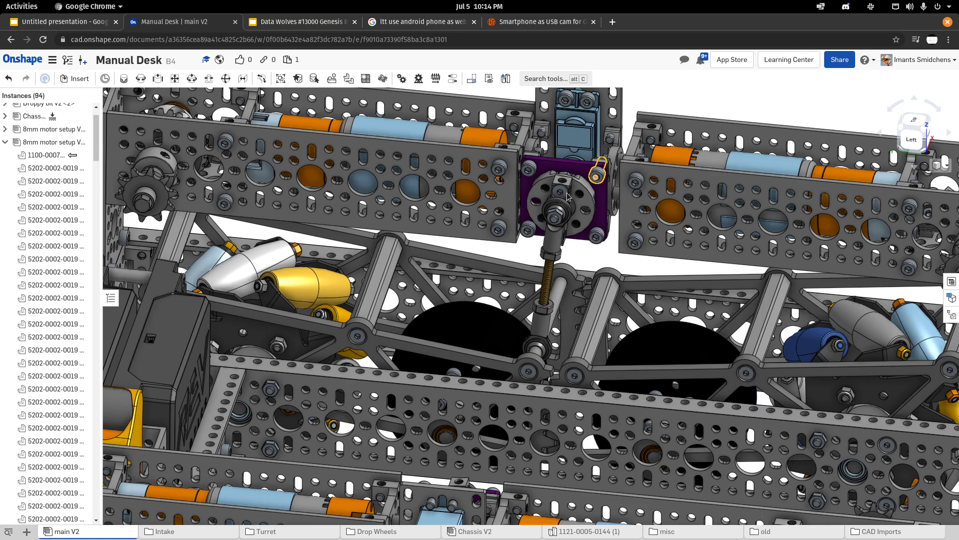
{"action": "scroll", "coordinate": [568, 197], "scroll_direction": "up", "scroll_amount": 5}
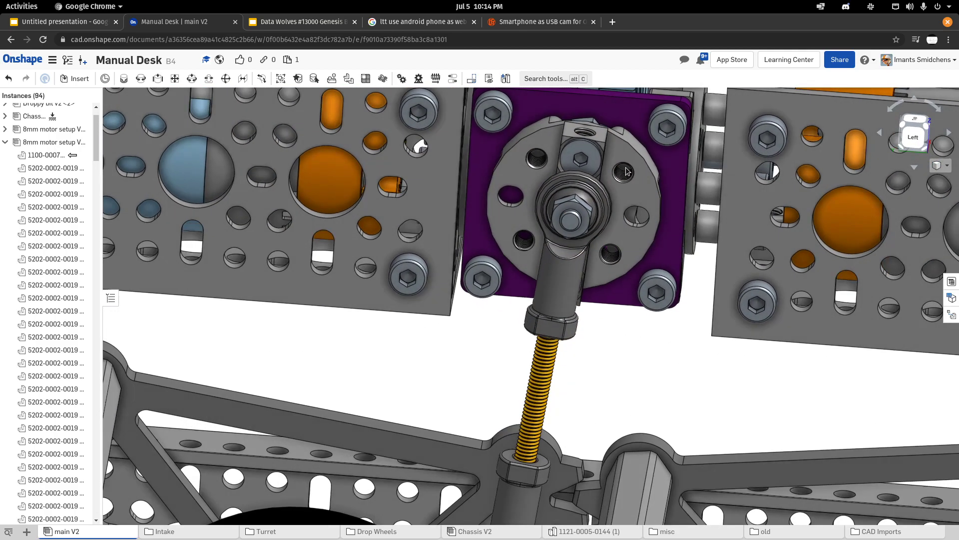
{"action": "scroll", "coordinate": [626, 172], "scroll_direction": "up", "scroll_amount": 2}
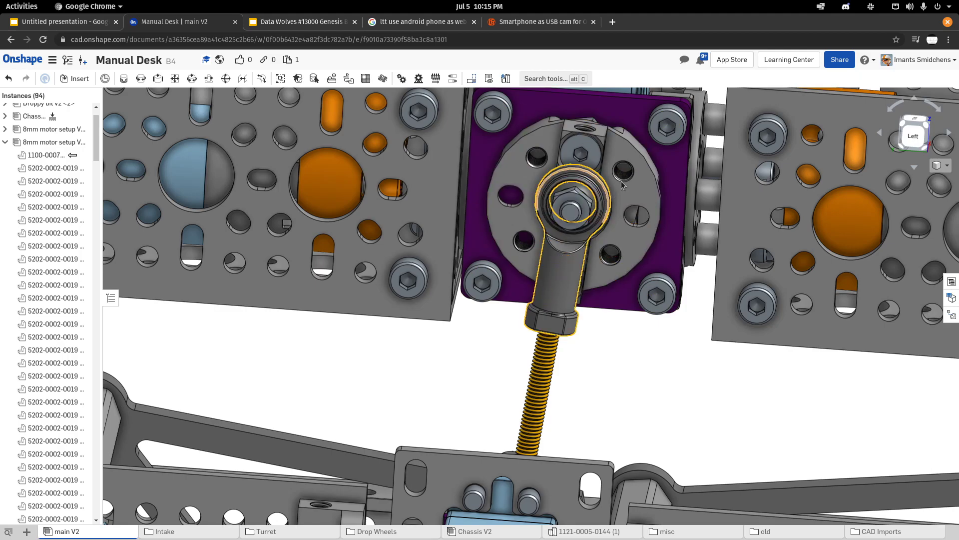
{"action": "left_click", "coordinate": [613, 224]}
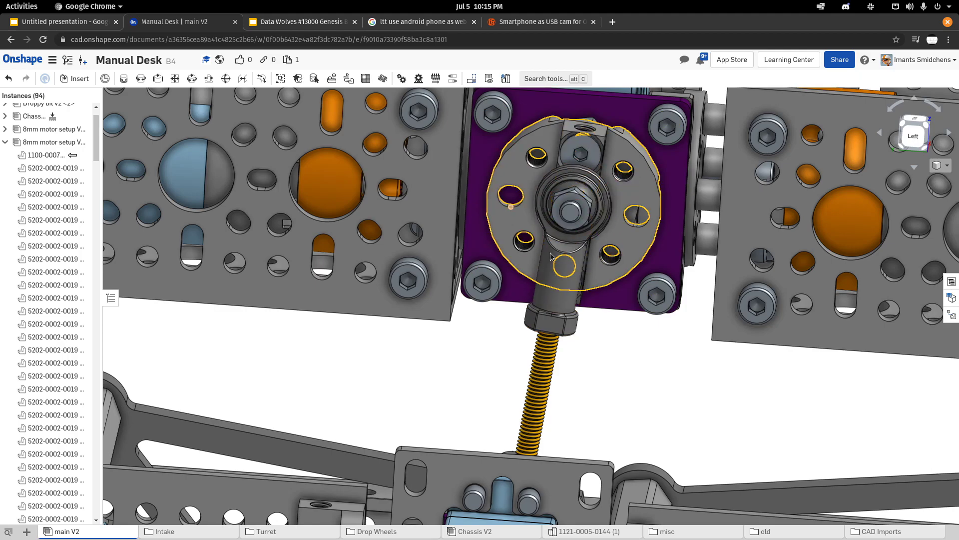
{"action": "scroll", "coordinate": [575, 224], "scroll_direction": "down", "scroll_amount": 5}
{"action": "left_click_drag", "start_coordinate": [577, 227], "coordinate": [637, 265]}
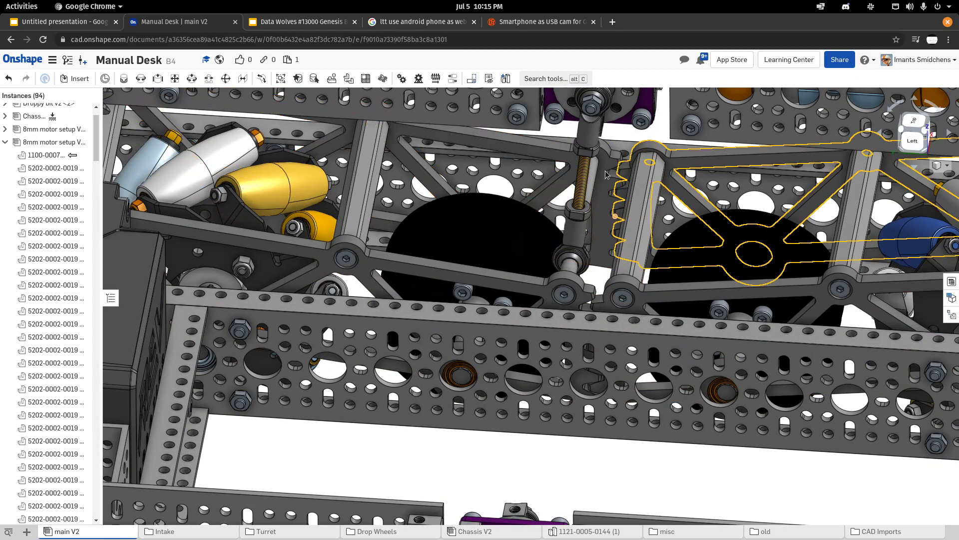
{"action": "left_click_drag", "start_coordinate": [619, 375], "coordinate": [589, 300]}
{"action": "scroll", "coordinate": [540, 299], "scroll_direction": "down", "scroll_amount": 1}
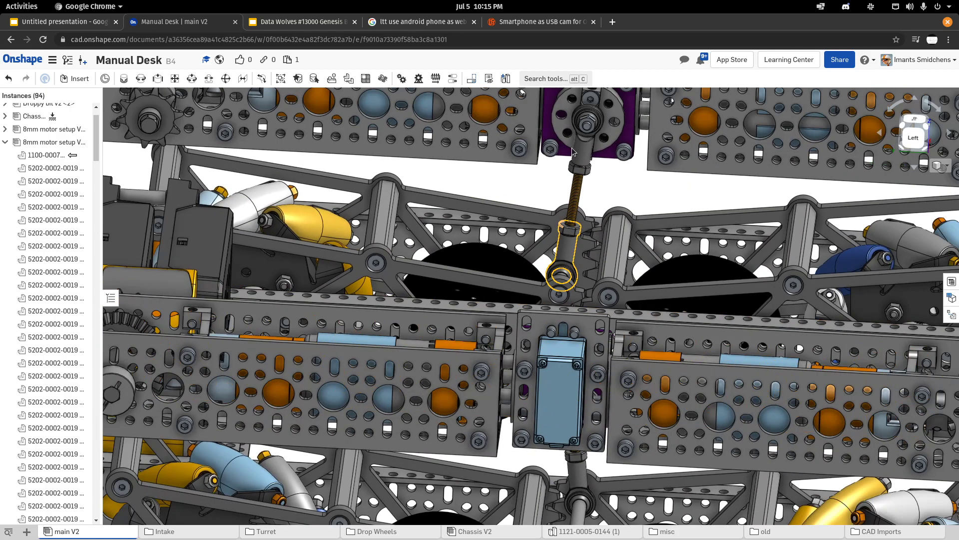
{"action": "scroll", "coordinate": [572, 147], "scroll_direction": "down", "scroll_amount": 3}
{"action": "scroll", "coordinate": [562, 203], "scroll_direction": "up", "scroll_amount": 4}
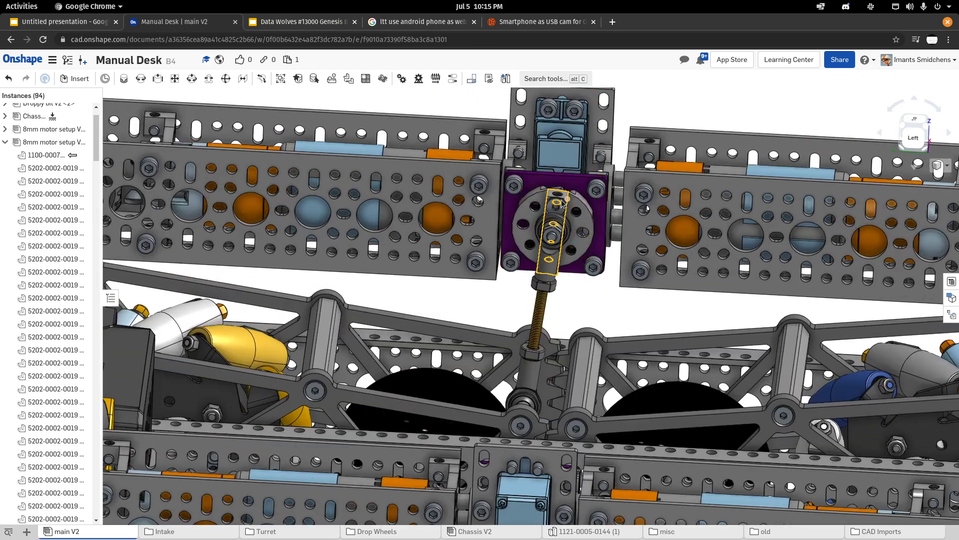
Step: Inspect the servo hub's rod-end attachment and mounting screws up close
{"action": "scroll", "coordinate": [565, 202], "scroll_direction": "up", "scroll_amount": 2}
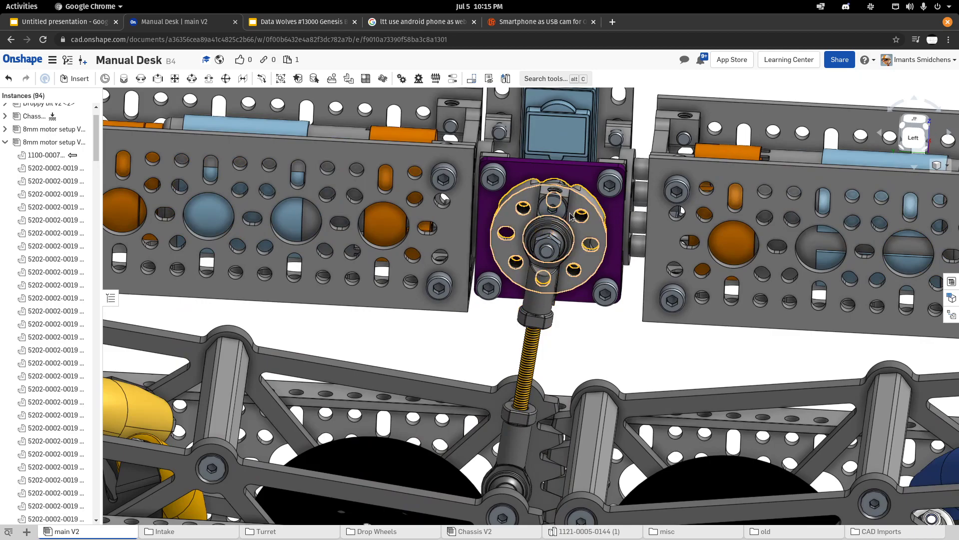
{"action": "scroll", "coordinate": [567, 198], "scroll_direction": "down", "scroll_amount": 2}
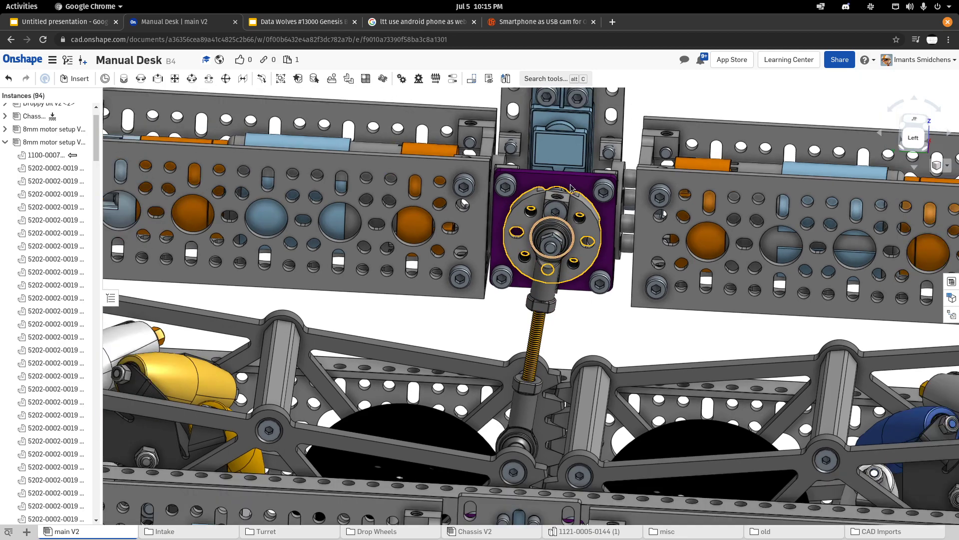
{"action": "scroll", "coordinate": [570, 205], "scroll_direction": "up", "scroll_amount": 2}
{"action": "scroll", "coordinate": [566, 216], "scroll_direction": "up", "scroll_amount": 1}
{"action": "scroll", "coordinate": [543, 371], "scroll_direction": "down", "scroll_amount": 2}
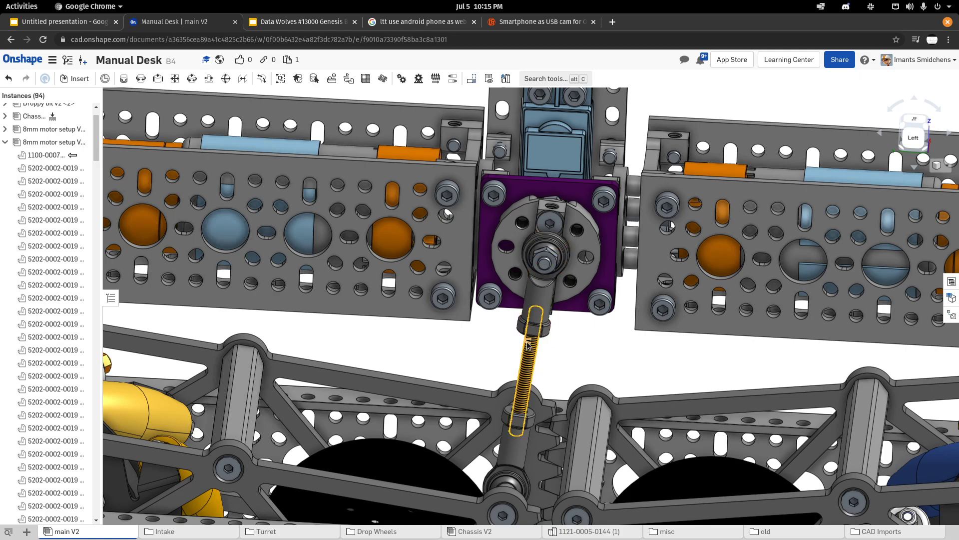
{"action": "scroll", "coordinate": [548, 204], "scroll_direction": "up", "scroll_amount": 2}
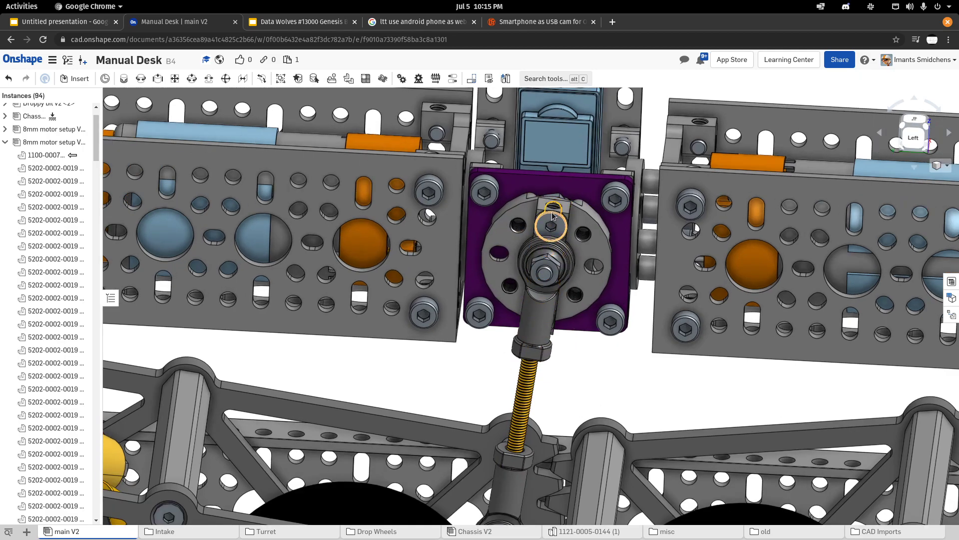
Step: Examine how the servo hub and its rod end sit against the purple plate in front of the blue servo
{"action": "scroll", "coordinate": [501, 444], "scroll_direction": "down", "scroll_amount": 1}
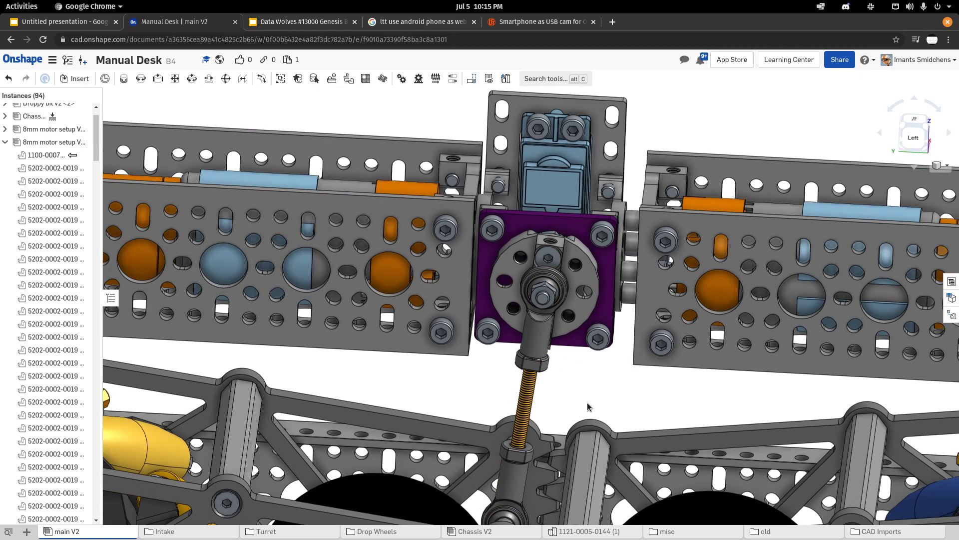
{"action": "scroll", "coordinate": [561, 245], "scroll_direction": "up", "scroll_amount": 2}
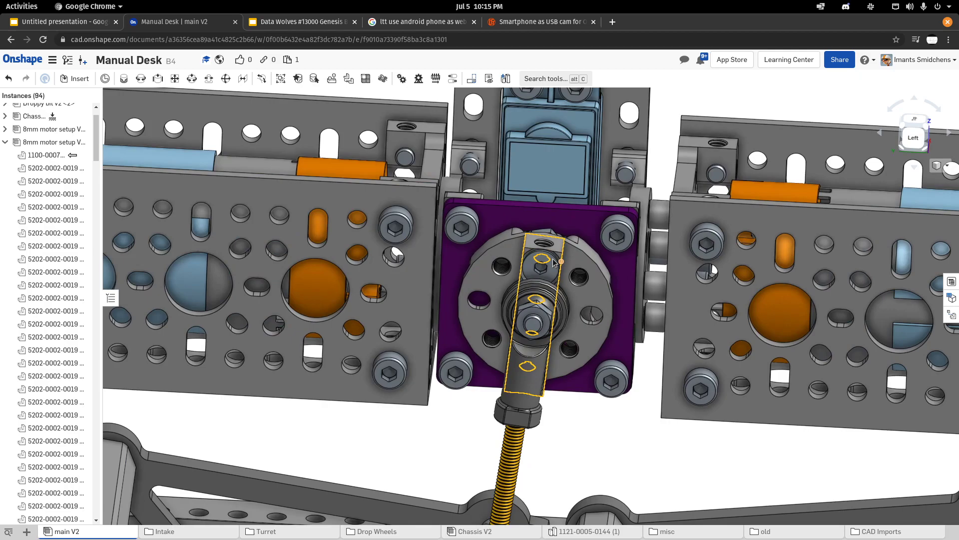
{"action": "mouse_move", "coordinate": [570, 273]}
{"action": "left_mouse_down"}
{"action": "mouse_move", "coordinate": [565, 283]}
{"action": "mouse_move", "coordinate": [567, 271]}
{"action": "left_mouse_up"}
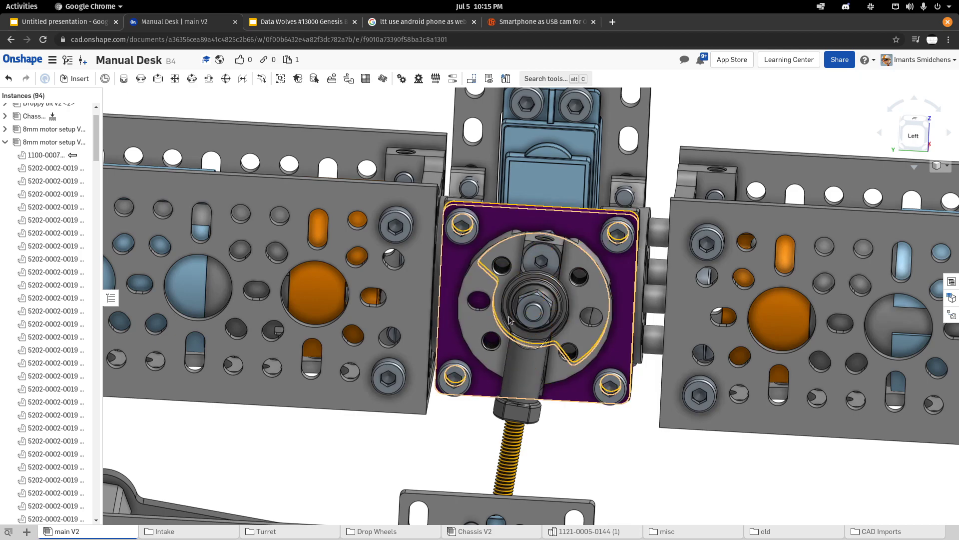
Step: Compare the ground level of the drop wheels and mecanum wheels in the right side view, marking the area beneath them
{"action": "scroll", "coordinate": [562, 254], "scroll_direction": "down", "scroll_amount": 10}
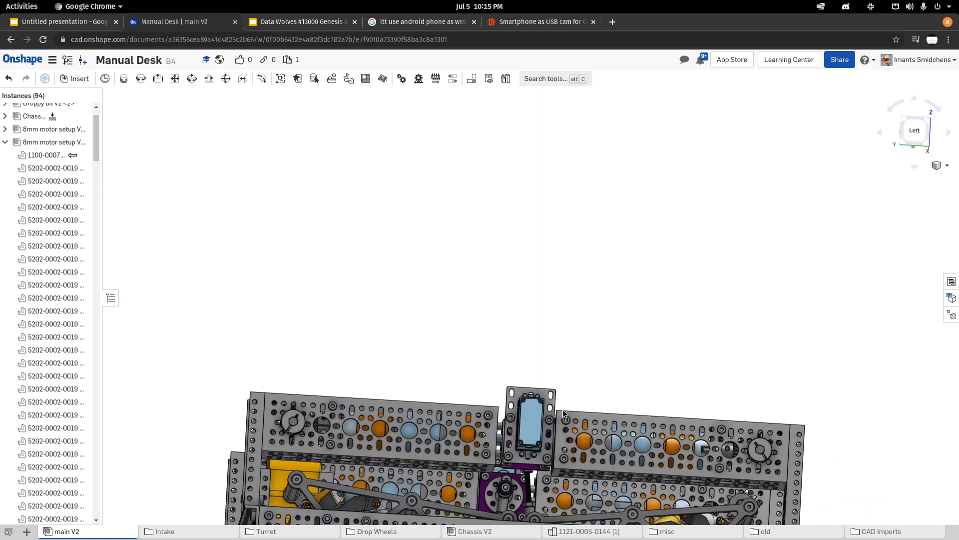
{"action": "left_click_drag", "start_coordinate": [563, 414], "coordinate": [431, 376]}
{"action": "left_click", "coordinate": [914, 134]}
{"action": "key", "text": "shift+4"}
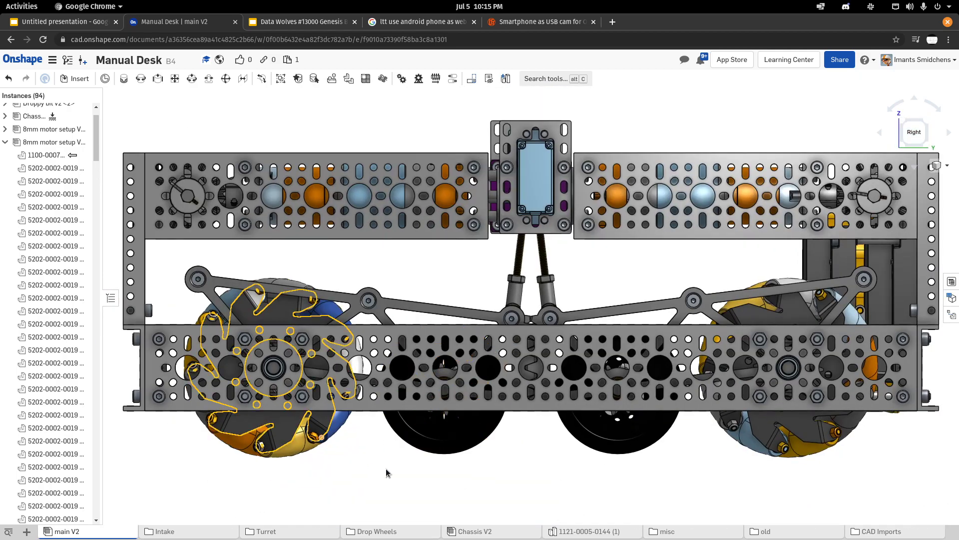
{"action": "left_click_drag", "start_coordinate": [207, 502], "coordinate": [882, 457]}
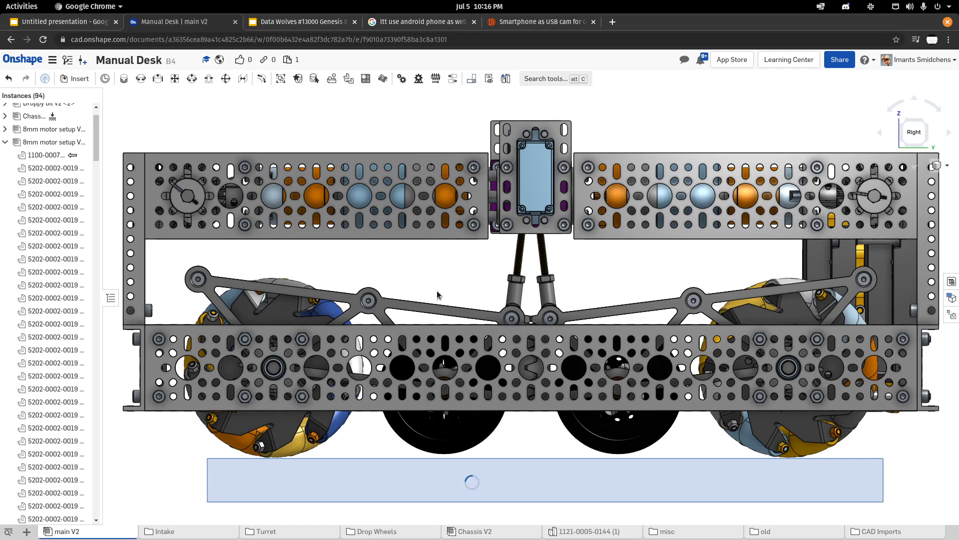
Step: Rotate the servo hub with its threaded-rod linkage so the drop wheels move down below the mecanum wheels
{"action": "left_click_drag", "start_coordinate": [400, 261], "coordinate": [529, 304]}
{"action": "left_click_drag", "start_coordinate": [458, 327], "coordinate": [513, 263]}
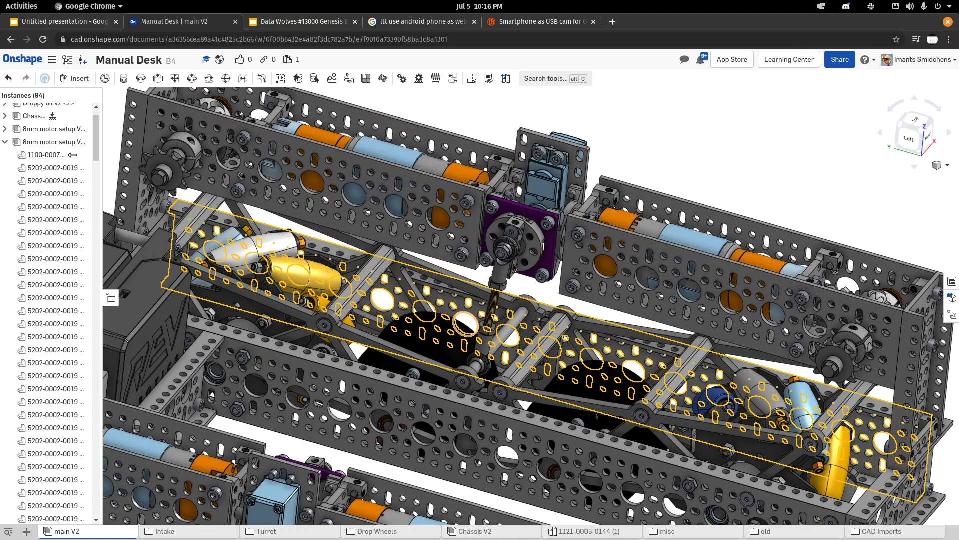
{"action": "scroll", "coordinate": [514, 263], "scroll_direction": "up", "scroll_amount": 3}
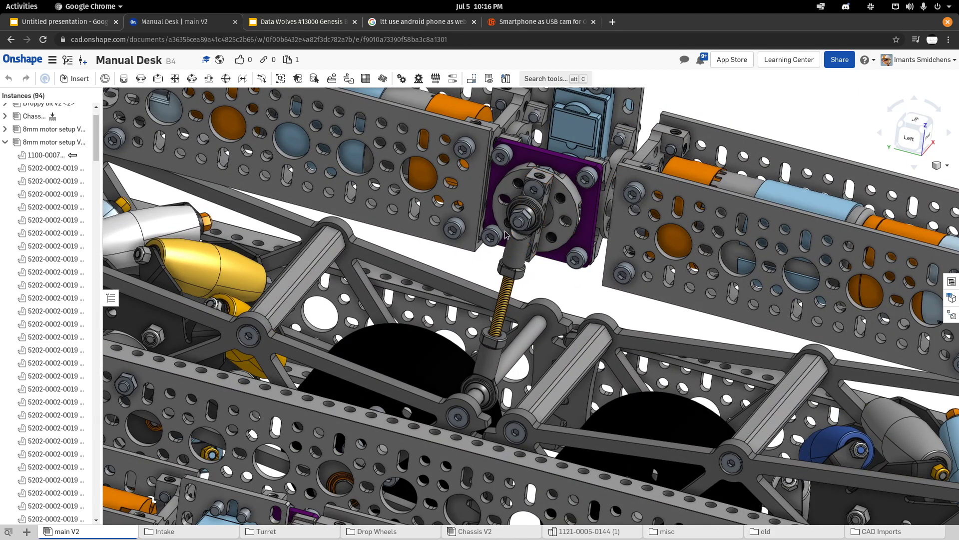
{"action": "left_click_drag", "start_coordinate": [505, 234], "coordinate": [545, 264]}
{"action": "left_click_drag", "start_coordinate": [623, 319], "coordinate": [474, 295]}
Step: Compare the lowered drop wheels with the bottom of the mecanum wheels in the right side view, marking the ground area
{"action": "left_click", "coordinate": [932, 130]}
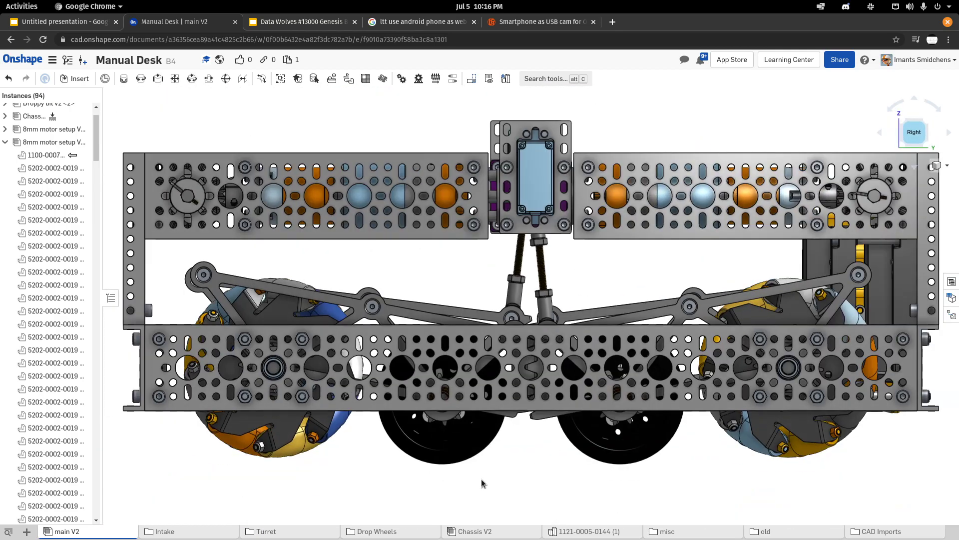
{"action": "scroll", "coordinate": [482, 477], "scroll_direction": "up", "scroll_amount": 3}
{"action": "left_click_drag", "start_coordinate": [284, 499], "coordinate": [920, 462]}
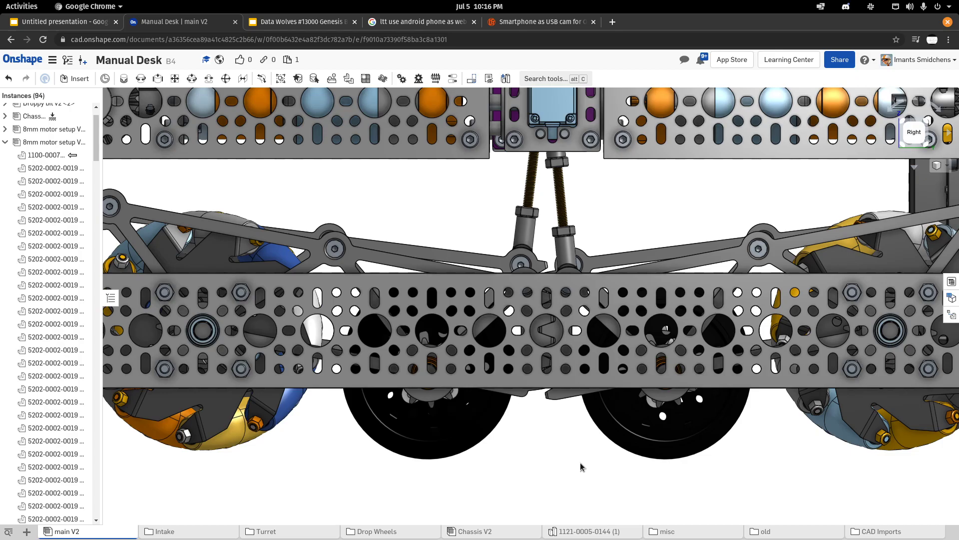
{"action": "scroll", "coordinate": [541, 430], "scroll_direction": "down", "scroll_amount": 5}
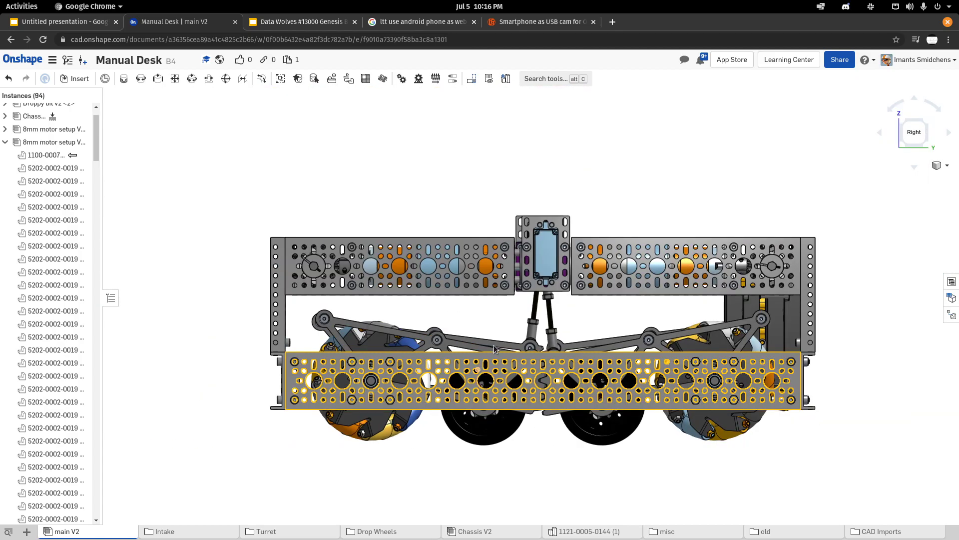
Step: Examine the whole U-shaped chassis with both side drive modules from the front and from above
{"action": "left_click_drag", "start_coordinate": [473, 375], "coordinate": [556, 381]}
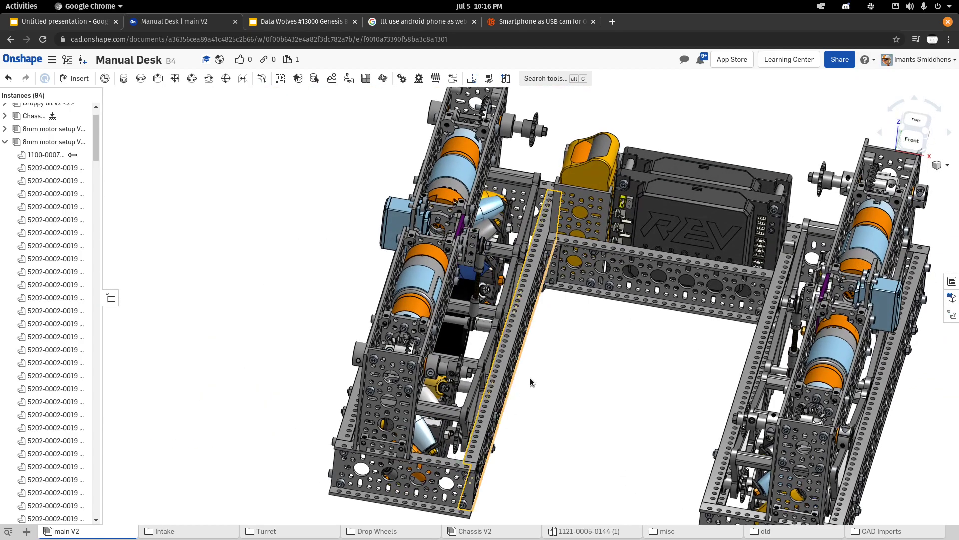
{"action": "scroll", "coordinate": [530, 373], "scroll_direction": "down", "scroll_amount": 2}
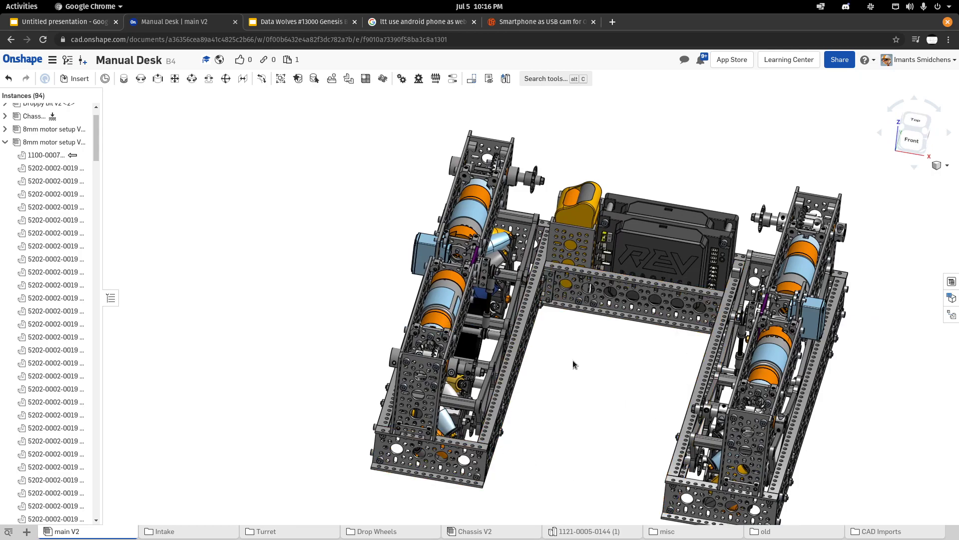
{"action": "left_click_drag", "start_coordinate": [563, 345], "coordinate": [544, 344]}
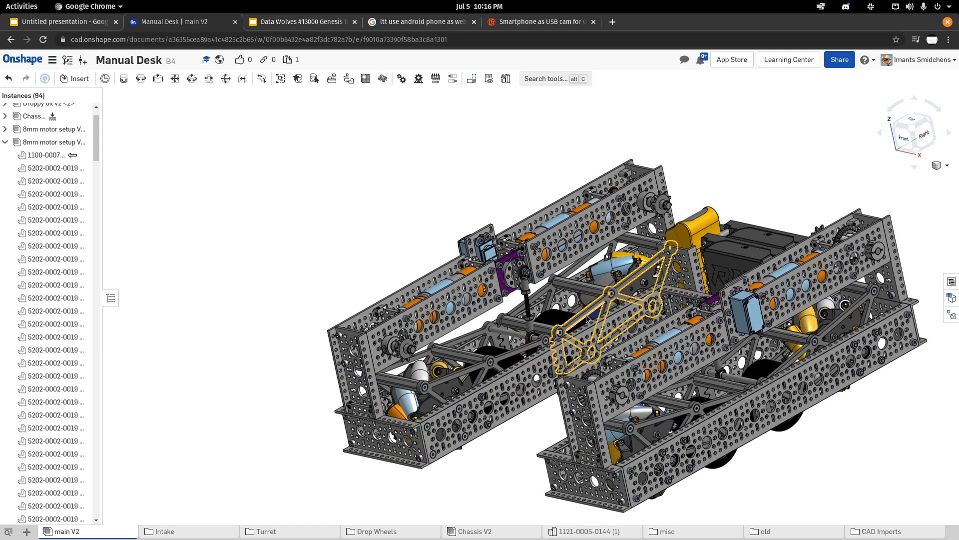
{"action": "left_click_drag", "start_coordinate": [603, 399], "coordinate": [540, 371]}
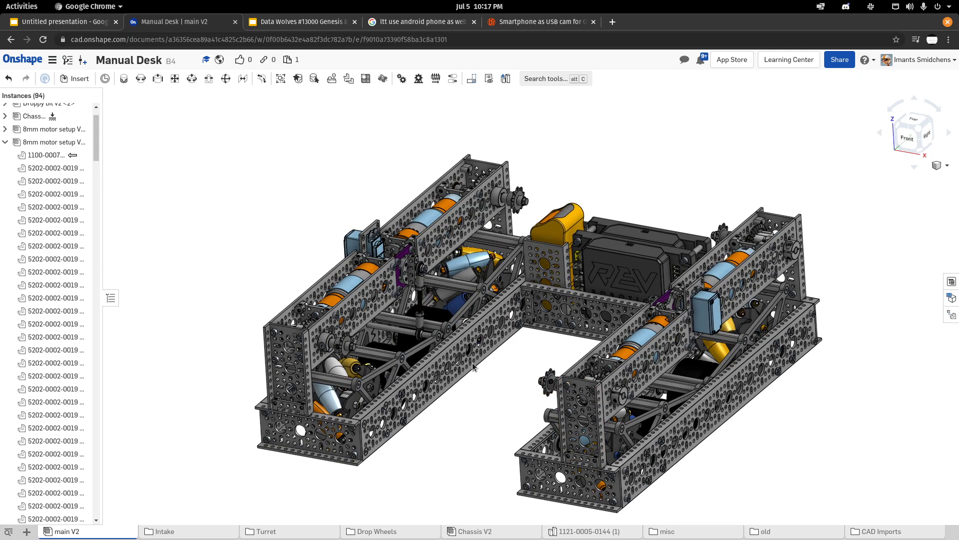
{"action": "left_click_drag", "start_coordinate": [473, 366], "coordinate": [496, 400]}
Step: Examine the two REV hubs and the yellow unit beside them on the rear cross channel
{"action": "scroll", "coordinate": [623, 274], "scroll_direction": "up", "scroll_amount": 3}
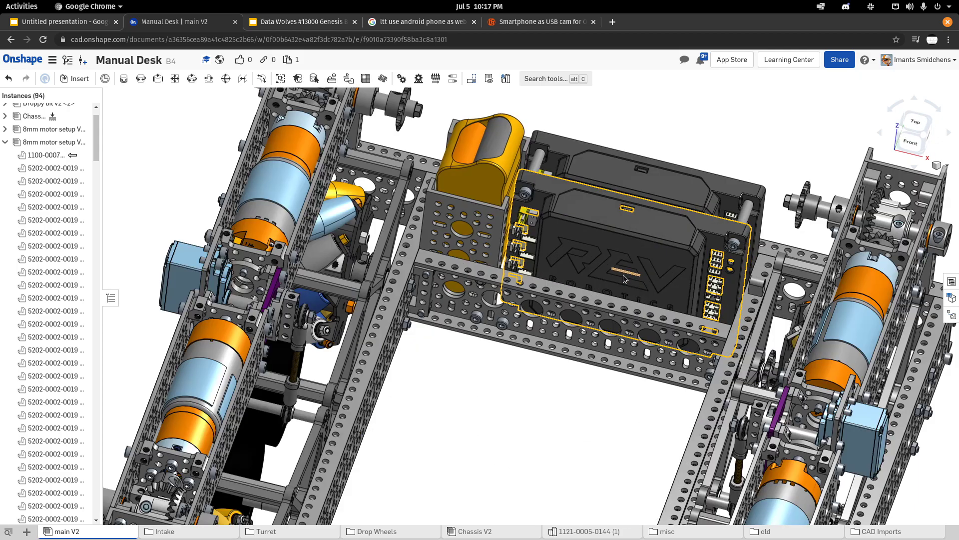
{"action": "scroll", "coordinate": [637, 271], "scroll_direction": "up", "scroll_amount": 2}
{"action": "scroll", "coordinate": [590, 285], "scroll_direction": "down", "scroll_amount": 4}
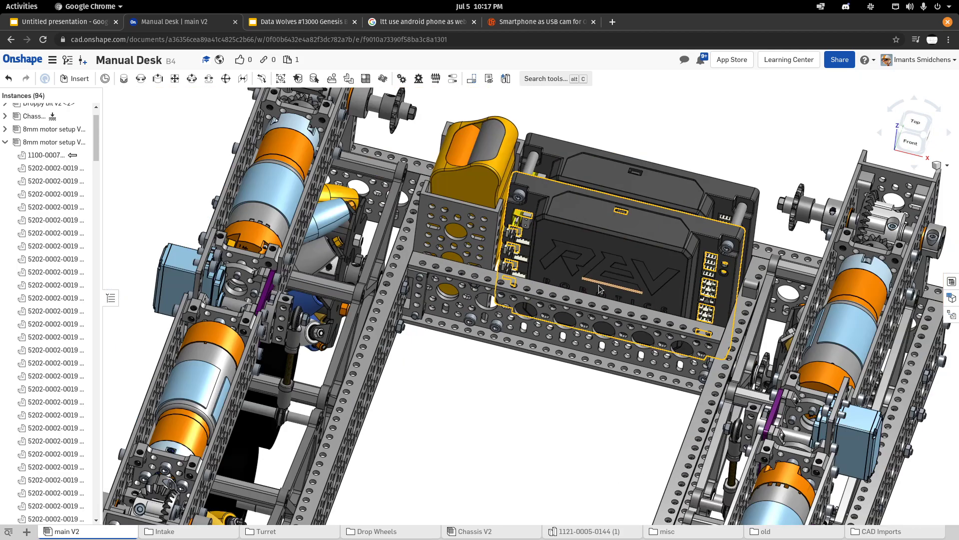
{"action": "scroll", "coordinate": [597, 278], "scroll_direction": "down", "scroll_amount": 2}
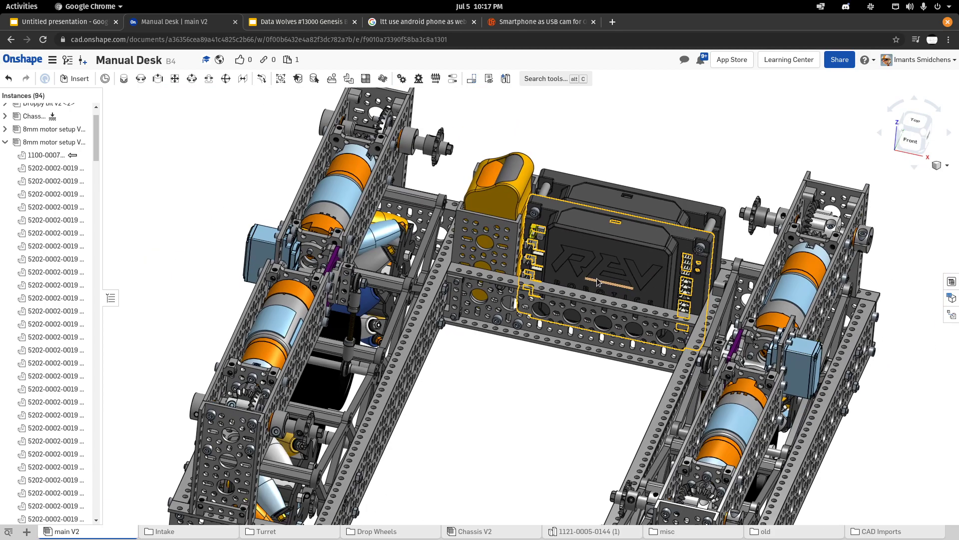
{"action": "mouse_move", "coordinate": [597, 278]}
{"action": "left_mouse_down"}
{"action": "mouse_move", "coordinate": [579, 271]}
{"action": "mouse_move", "coordinate": [545, 303]}
{"action": "mouse_move", "coordinate": [602, 283]}
{"action": "left_mouse_up"}
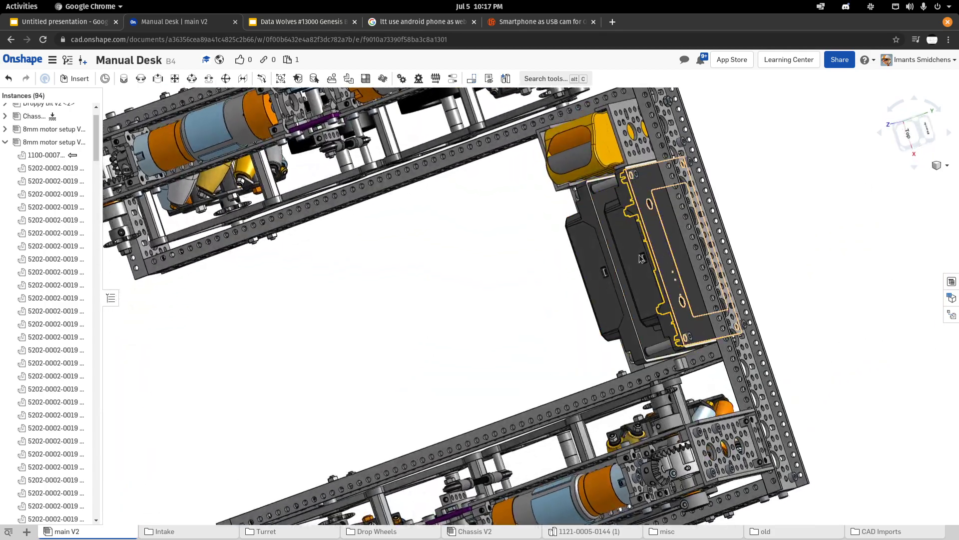
Step: Inspect the REV hubs' standoffs and connectors next to the yellow unit up close from above
{"action": "left_click_drag", "start_coordinate": [640, 254], "coordinate": [614, 212]}
{"action": "scroll", "coordinate": [613, 211], "scroll_direction": "up", "scroll_amount": 2}
{"action": "scroll", "coordinate": [608, 179], "scroll_direction": "up", "scroll_amount": 5}
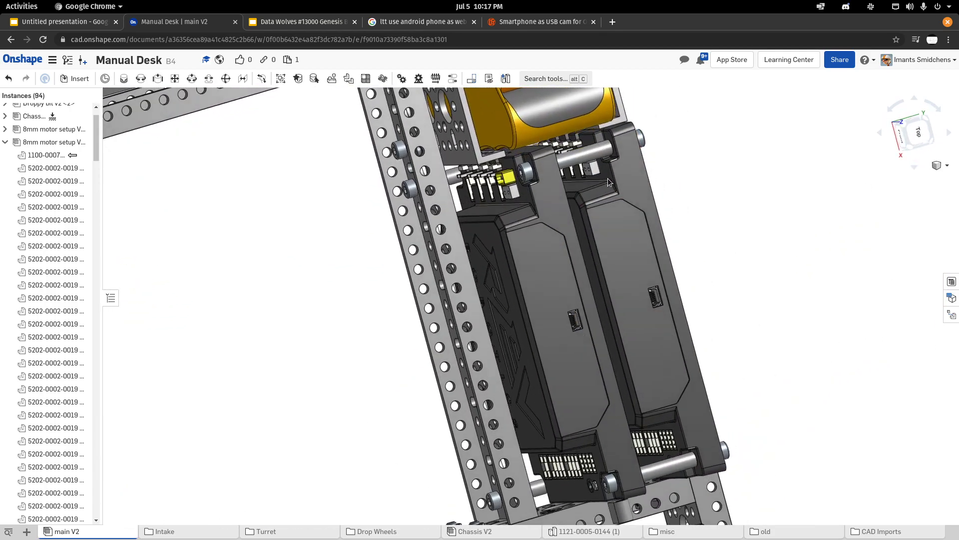
{"action": "left_click_drag", "start_coordinate": [600, 172], "coordinate": [575, 192]}
{"action": "scroll", "coordinate": [568, 159], "scroll_direction": "up", "scroll_amount": 2}
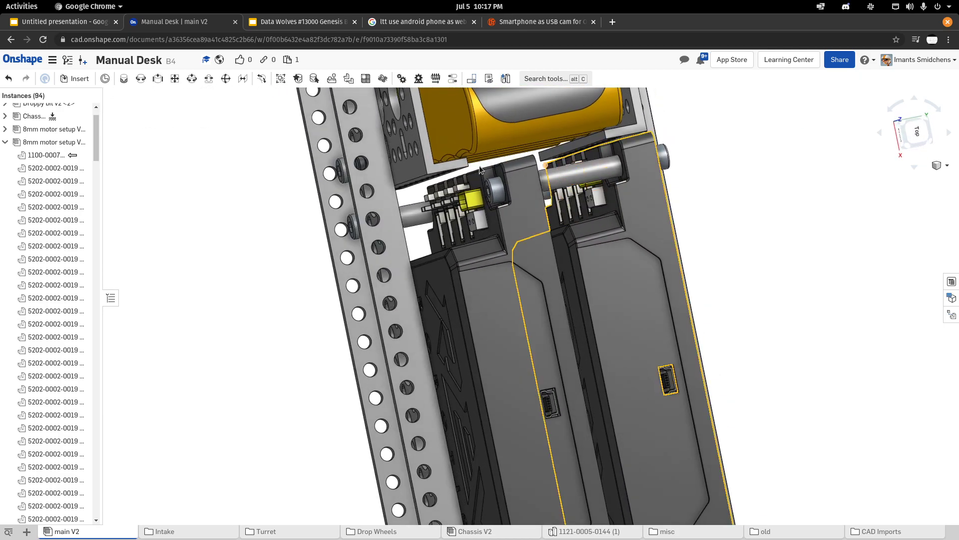
Step: Review the complete drivetrain from above the right side and switch to OBS Studio
{"action": "scroll", "coordinate": [571, 170], "scroll_direction": "down", "scroll_amount": 2}
{"action": "scroll", "coordinate": [553, 167], "scroll_direction": "down", "scroll_amount": 6}
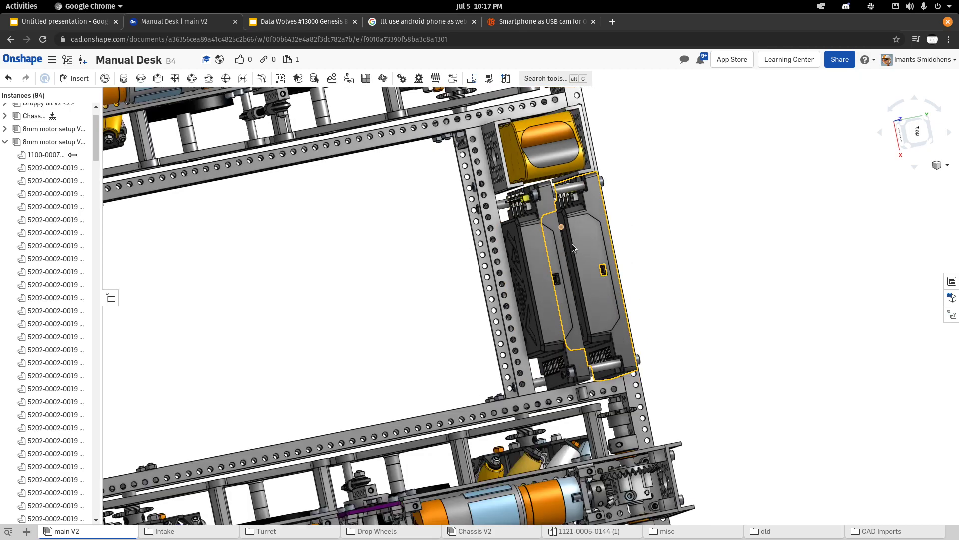
{"action": "left_click_drag", "start_coordinate": [579, 291], "coordinate": [567, 260]}
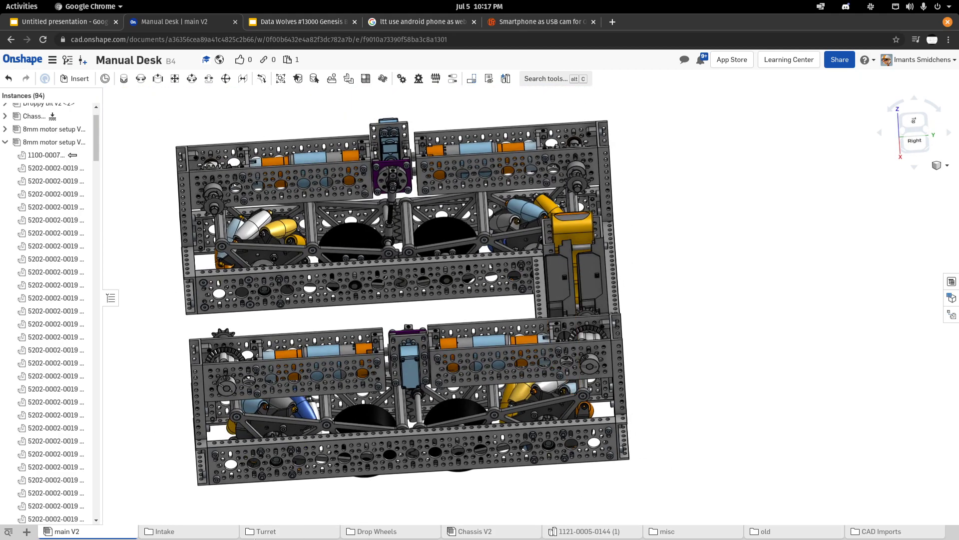
{"action": "key", "text": "alt+Tab"}
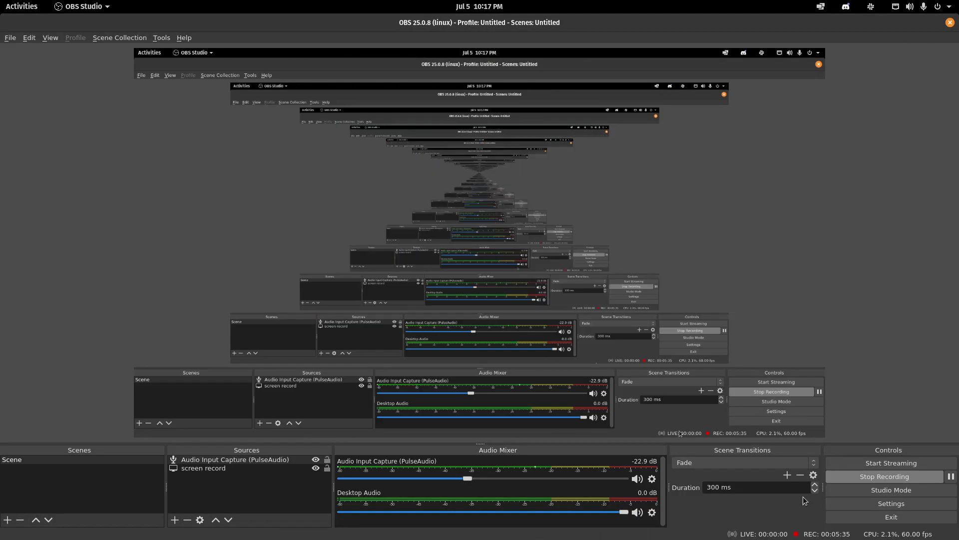